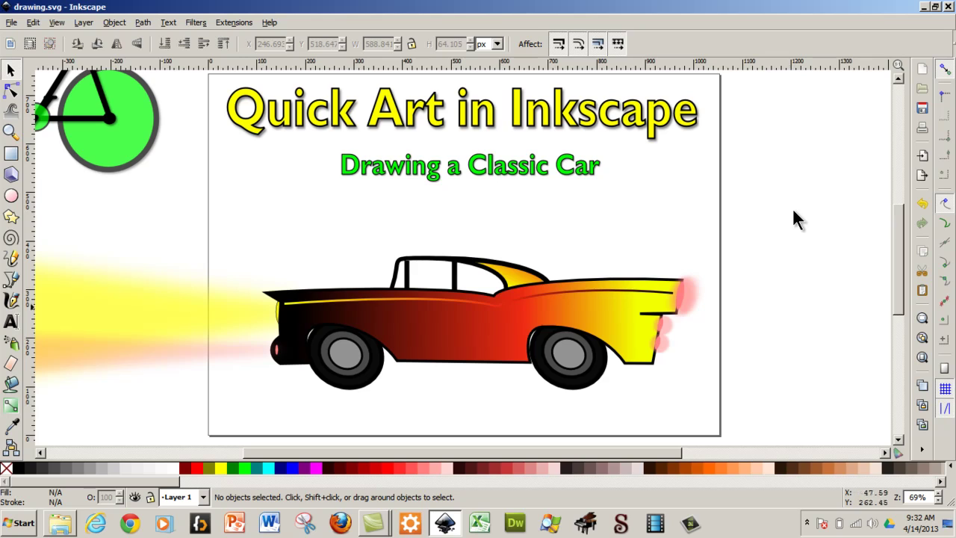
Step: Move the grouped finished car off the page to its left, leaving the area below the title empty
{"action": "key", "text": "Tab"}
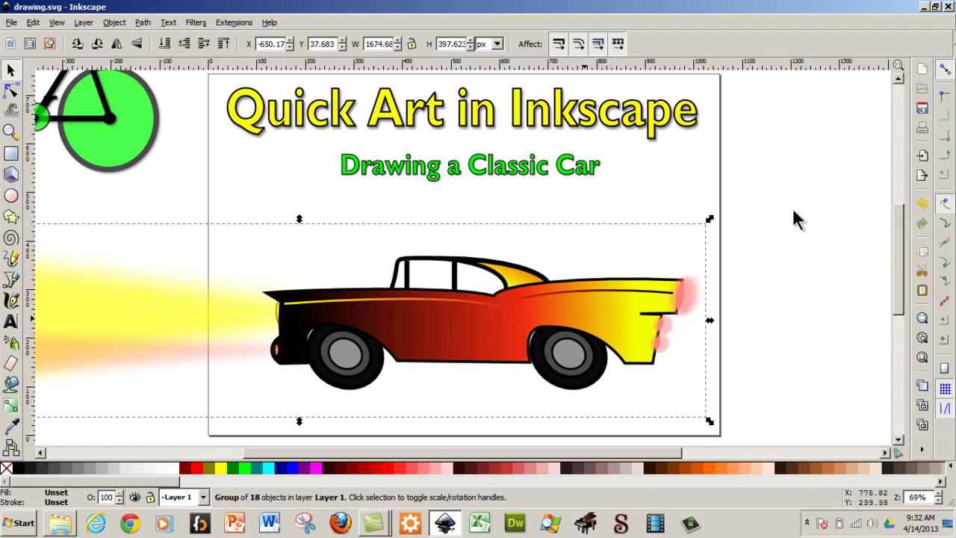
{"action": "left_click_drag", "start_coordinate": [583, 320], "coordinate": [545, 334]}
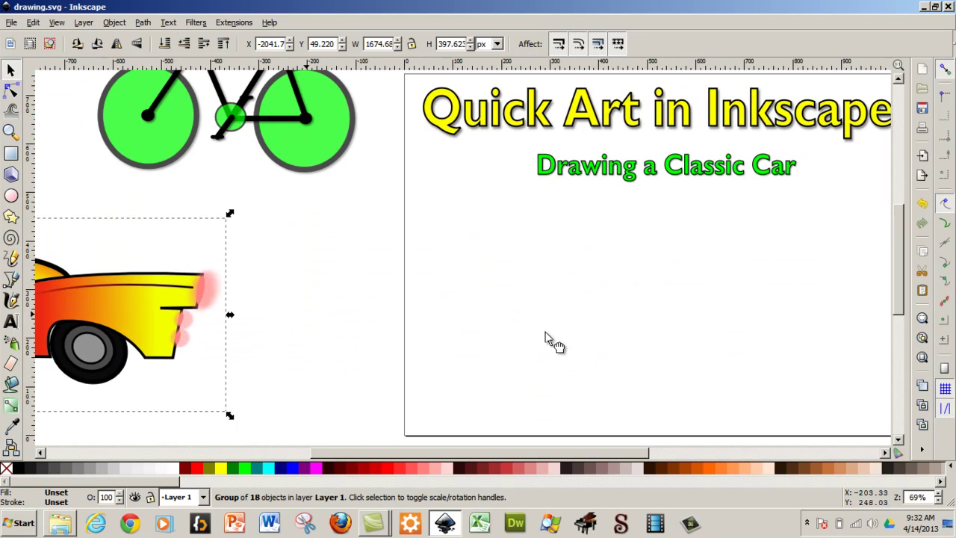
{"action": "left_click", "coordinate": [540, 328]}
{"action": "scroll", "coordinate": [508, 327], "scroll_direction": "right", "scroll_amount": 8}
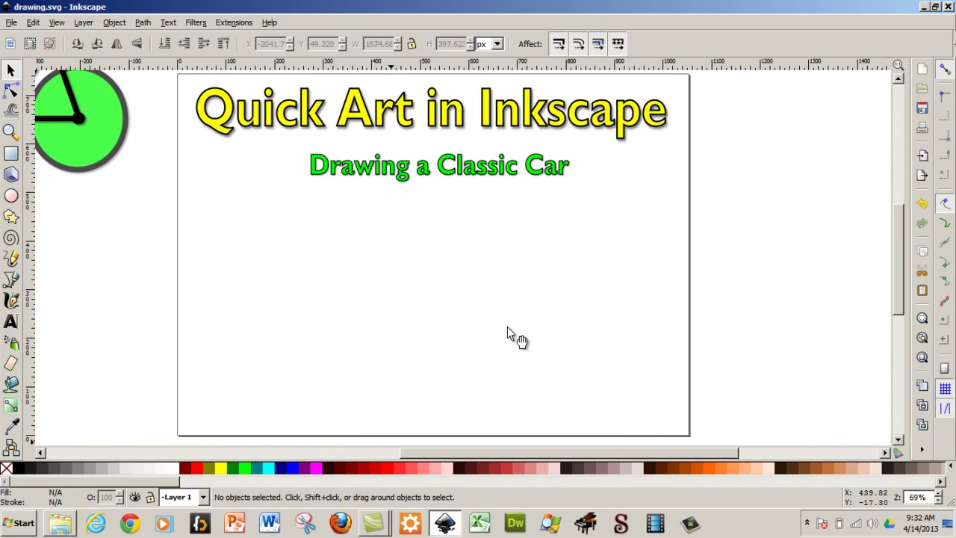
Step: Draw a black rectangle about 913 by 241 px below the subtitle, and nudge it slightly left and down
{"action": "key", "text": "r"}
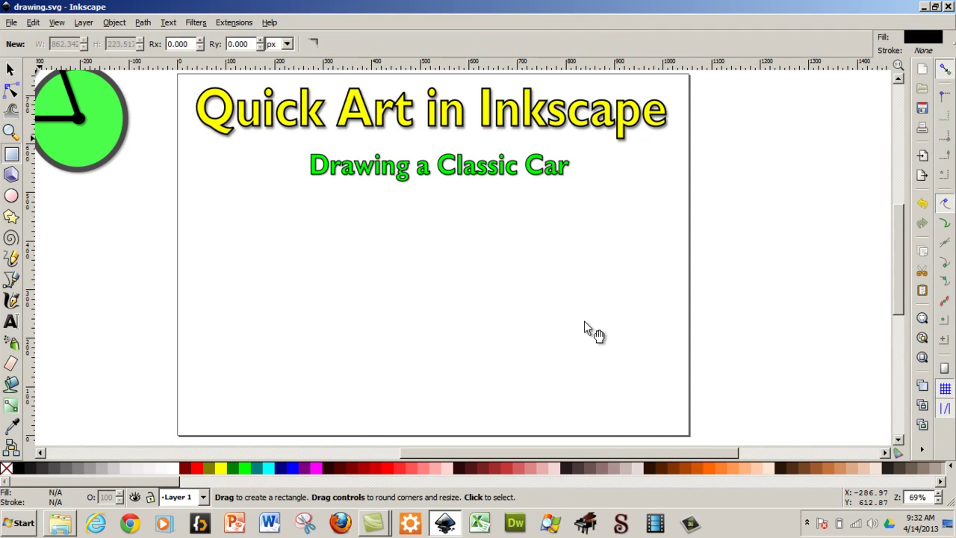
{"action": "left_click_drag", "start_coordinate": [220, 258], "coordinate": [664, 376]}
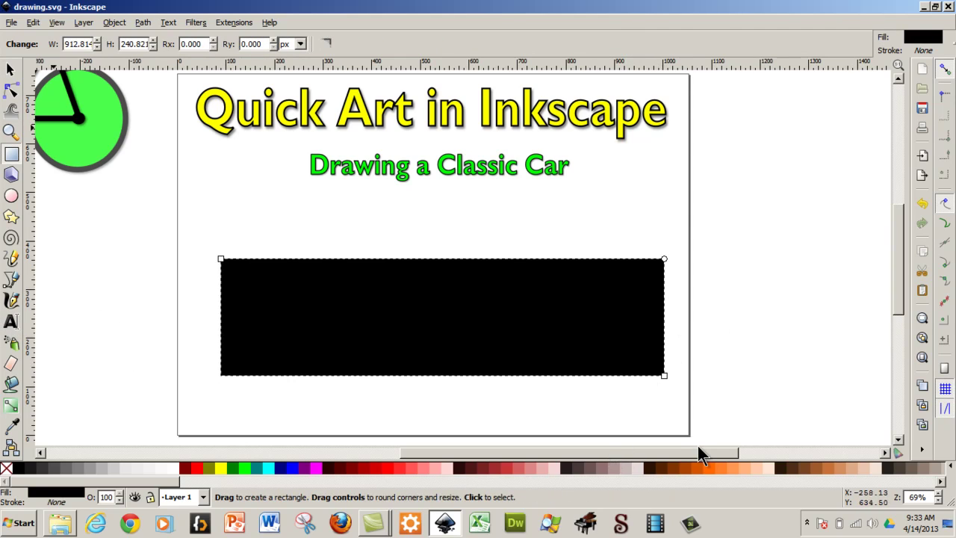
{"action": "key", "text": "s"}
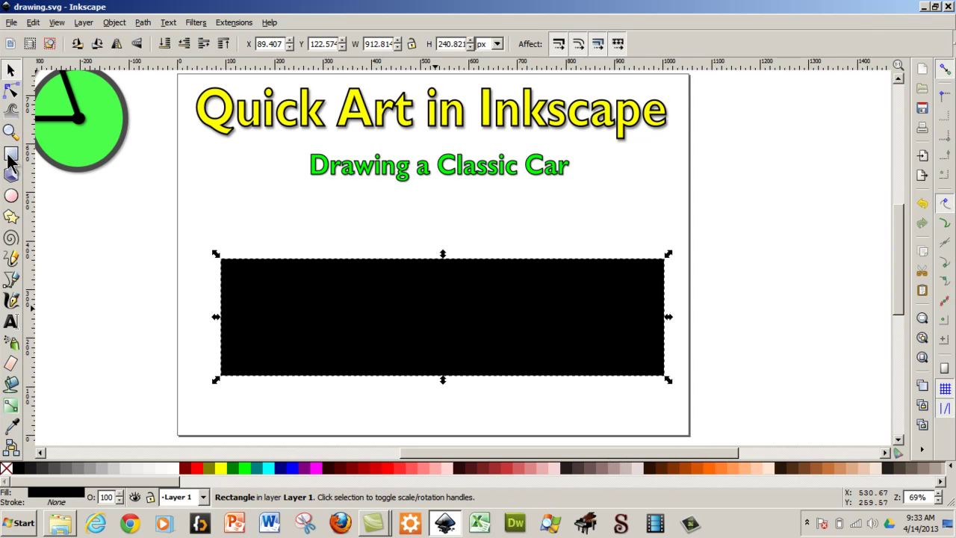
{"action": "key", "text": "Left"}
{"action": "key", "text": "Left"}
{"action": "key", "text": "Down"}
Step: Convert the black rectangle to an editable path with Object to Path
{"action": "key", "text": "n"}
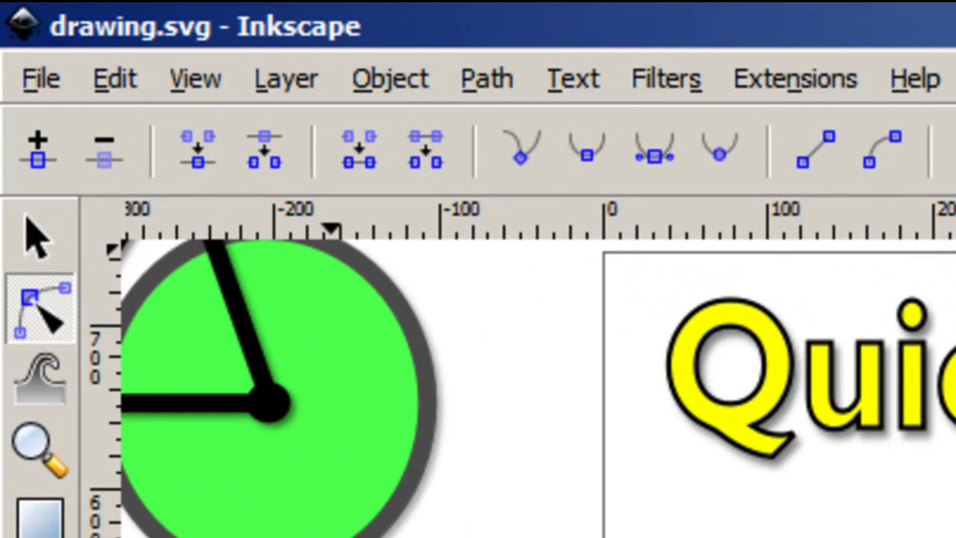
{"action": "key", "text": "alt+p"}
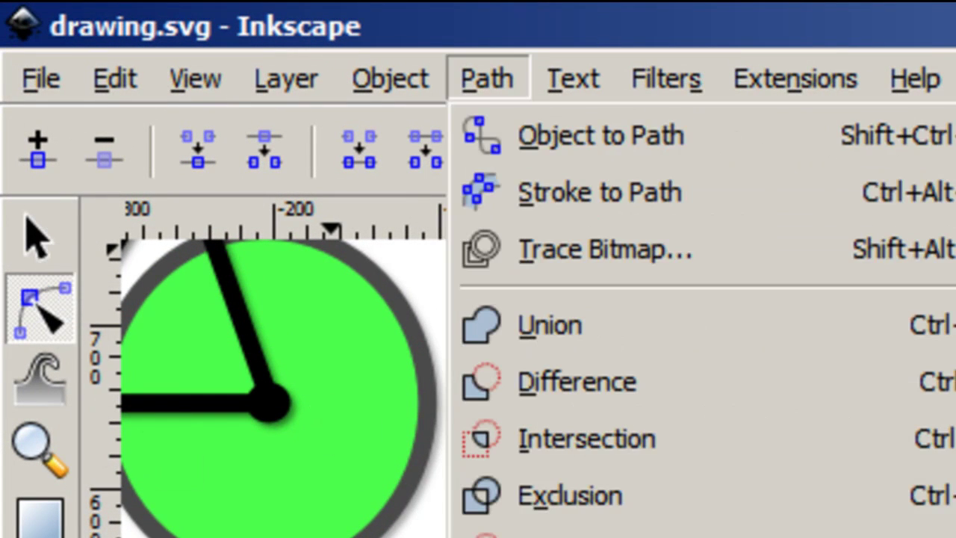
{"action": "key", "text": "Down"}
{"action": "left_click", "coordinate": [526, 139]}
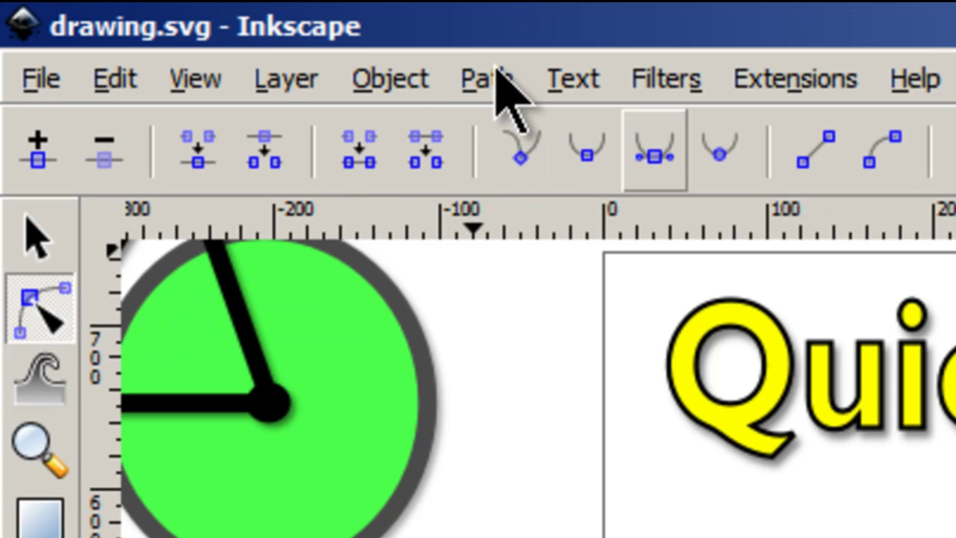
{"action": "left_click", "coordinate": [552, 142]}
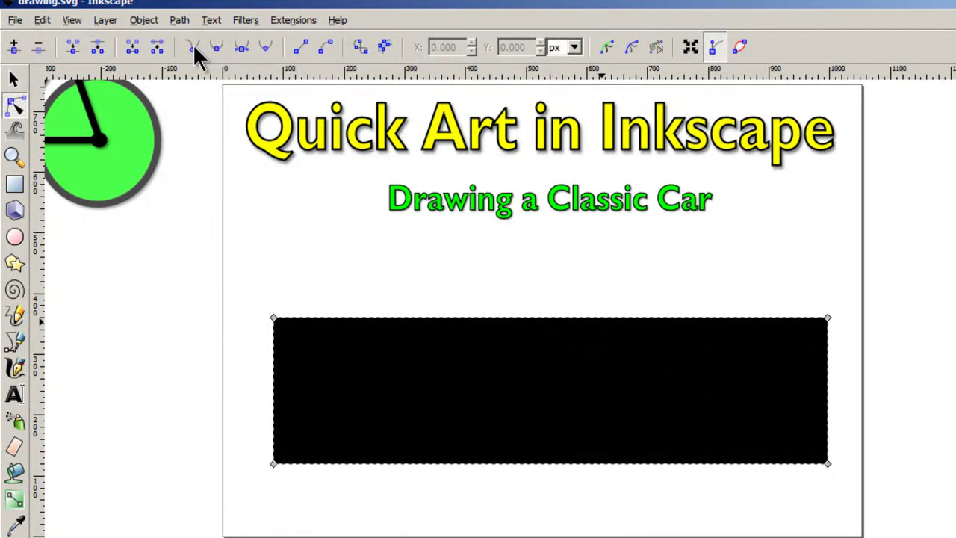
Step: Compare with the finished car, and add a node on the body's top edge pulled down to about X 600, Y 317 px
{"action": "scroll", "coordinate": [367, 331], "scroll_direction": "left", "scroll_amount": 17}
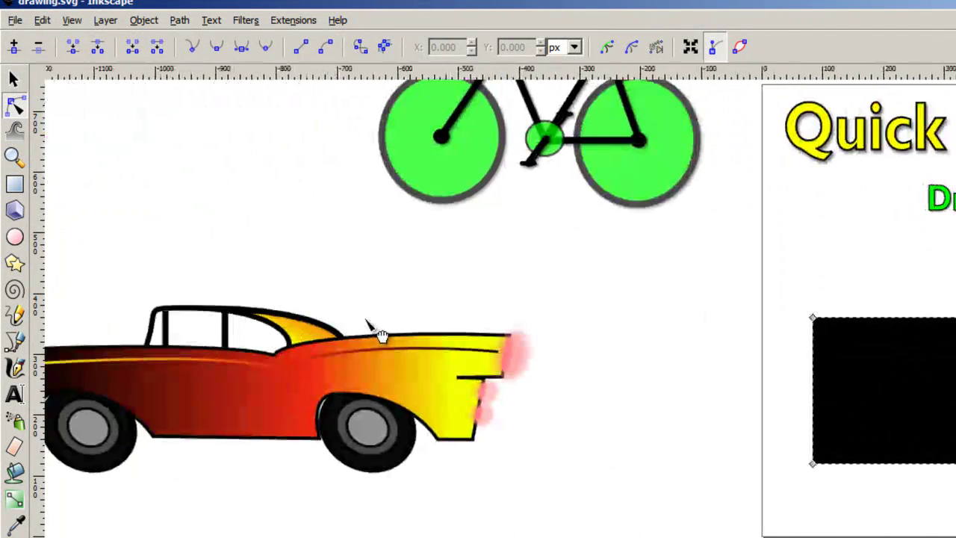
{"action": "scroll", "coordinate": [824, 335], "scroll_direction": "right", "scroll_amount": 2}
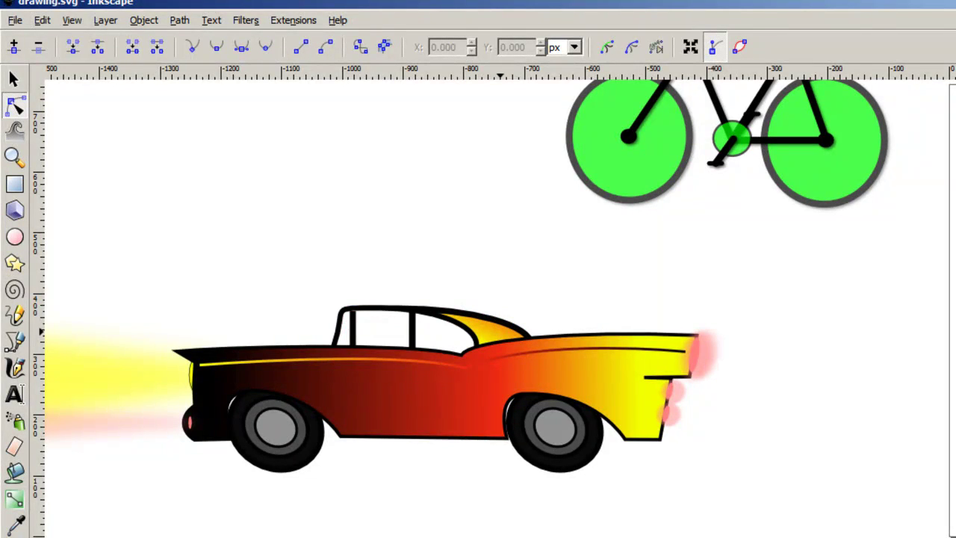
{"action": "scroll", "coordinate": [506, 373], "scroll_direction": "right", "scroll_amount": 20}
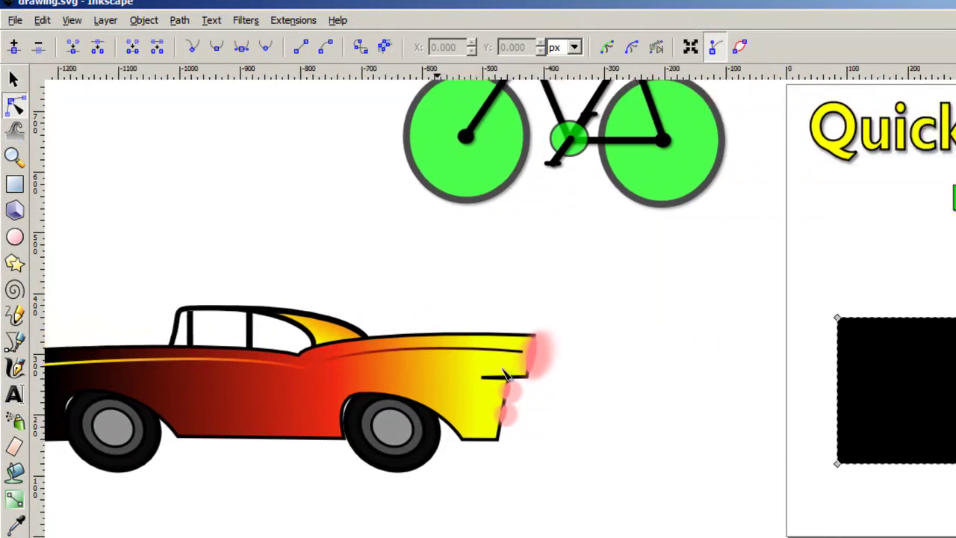
{"action": "scroll", "coordinate": [637, 345], "scroll_direction": "left", "scroll_amount": 1}
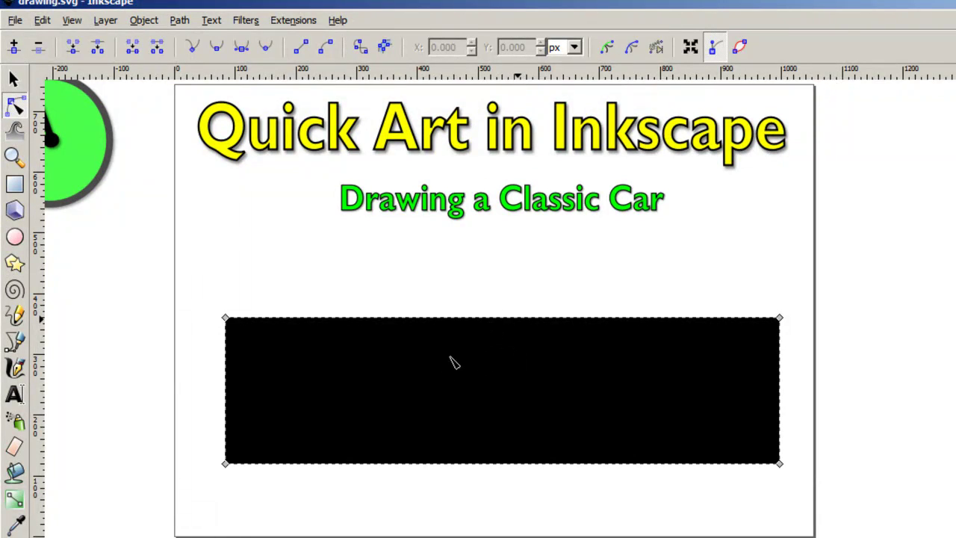
{"action": "double_click", "coordinate": [517, 319]}
{"action": "left_click_drag", "start_coordinate": [517, 318], "coordinate": [488, 323]}
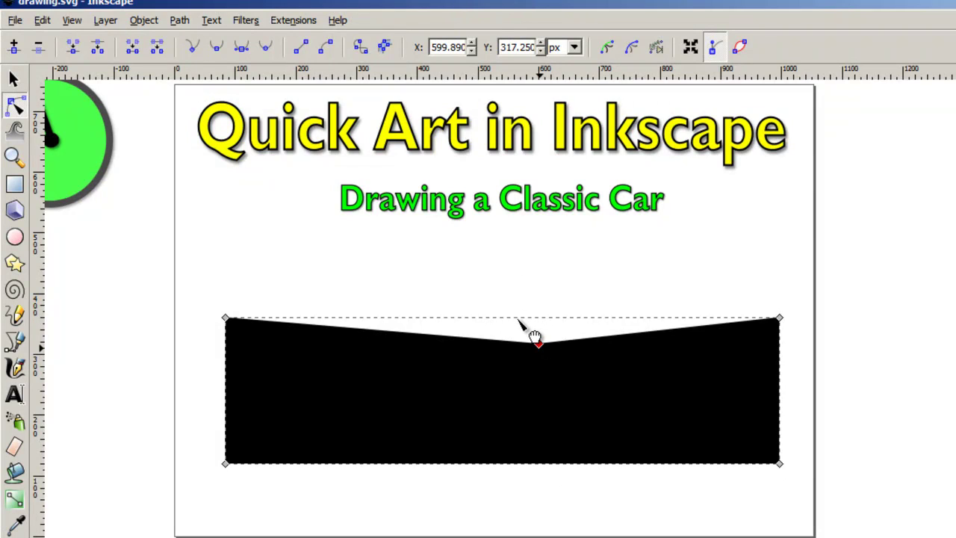
Step: Make the dip node a cusp with the top edge bowed upward on both sides, and extend the upper rear corner to about X 1057, Y 385 px
{"action": "left_click", "coordinate": [192, 47]}
{"action": "left_click", "coordinate": [241, 47]}
{"action": "left_click", "coordinate": [193, 47]}
{"action": "mouse_move", "coordinate": [632, 343]}
{"action": "left_mouse_down"}
{"action": "mouse_move", "coordinate": [619, 301]}
{"action": "mouse_move", "coordinate": [606, 292]}
{"action": "mouse_move", "coordinate": [609, 307]}
{"action": "left_mouse_up"}
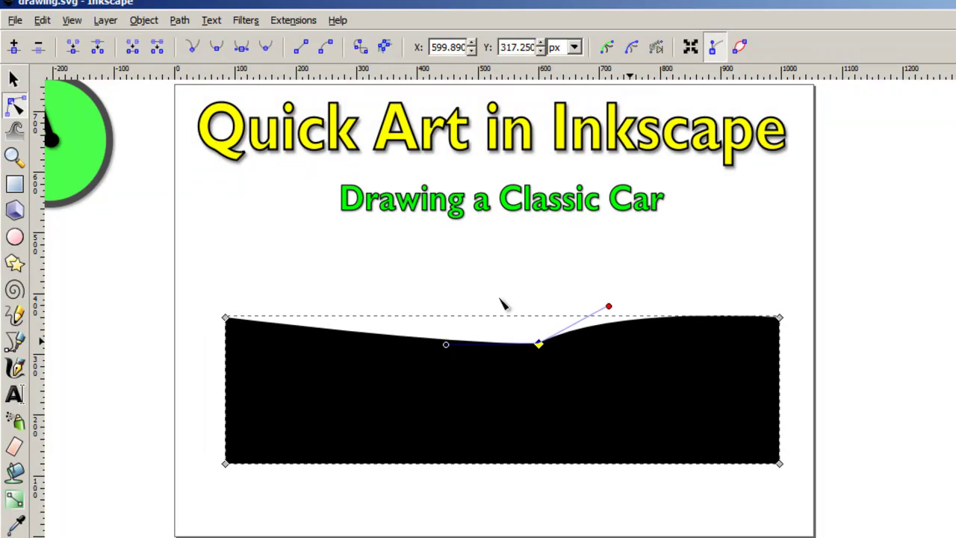
{"action": "mouse_move", "coordinate": [780, 317]}
{"action": "left_mouse_down"}
{"action": "mouse_move", "coordinate": [781, 305]}
{"action": "mouse_move", "coordinate": [816, 302]}
{"action": "left_mouse_up"}
{"action": "mouse_move", "coordinate": [445, 345]}
{"action": "left_mouse_down"}
{"action": "mouse_move", "coordinate": [450, 324]}
{"action": "mouse_move", "coordinate": [468, 310]}
{"action": "left_mouse_up"}
{"action": "key", "text": "Escape"}
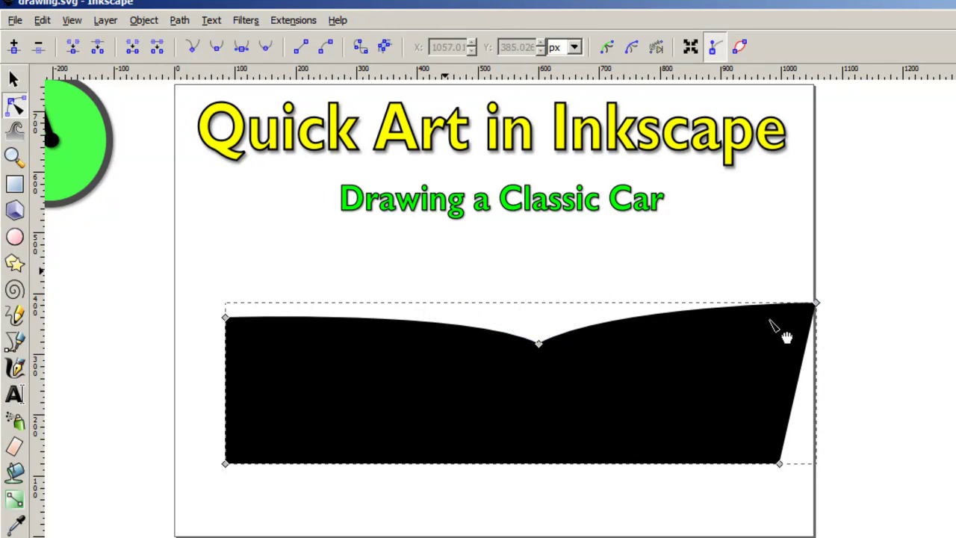
{"action": "key", "text": "Escape"}
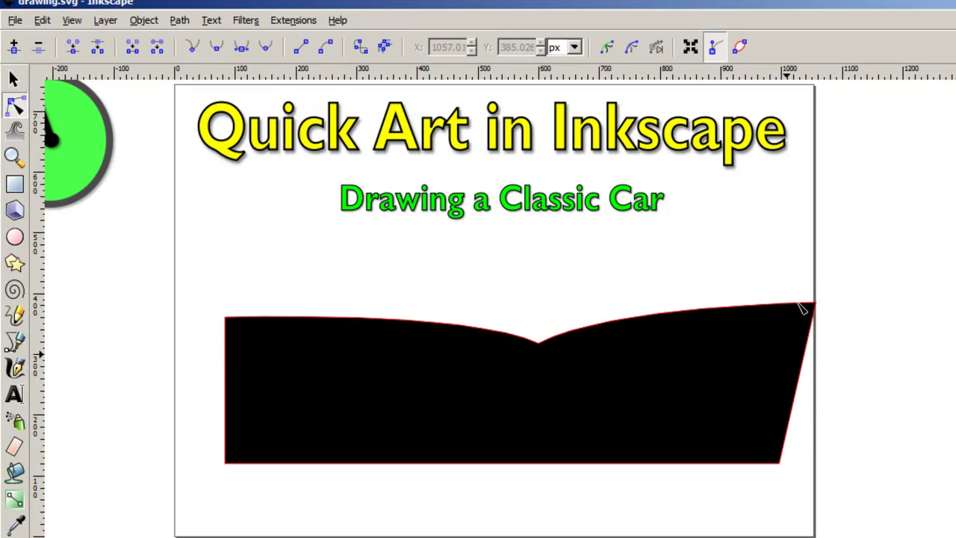
Step: Add a node on the rear edge below the upper corner and pull it inward to about X 962, Y 315 px as a sharp corner
{"action": "left_click", "coordinate": [813, 307]}
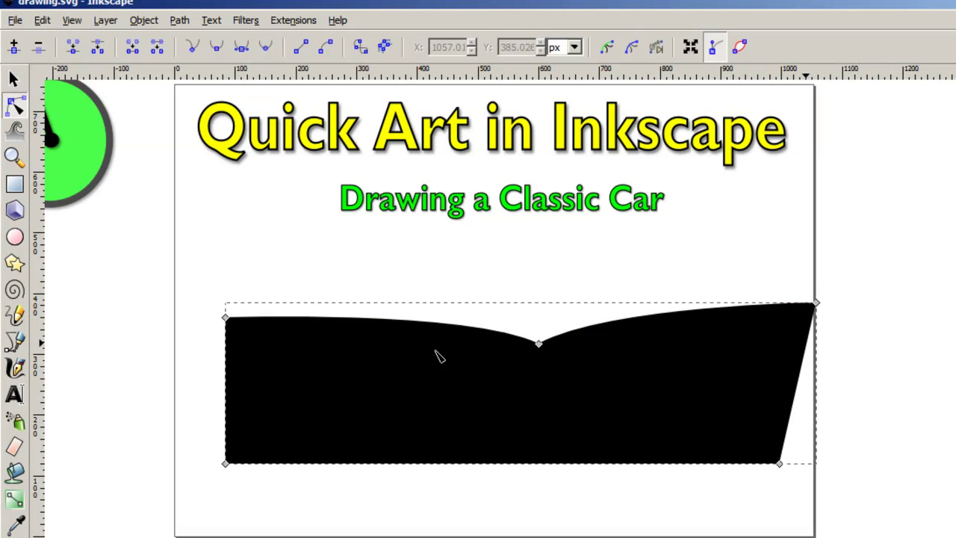
{"action": "left_click", "coordinate": [453, 326]}
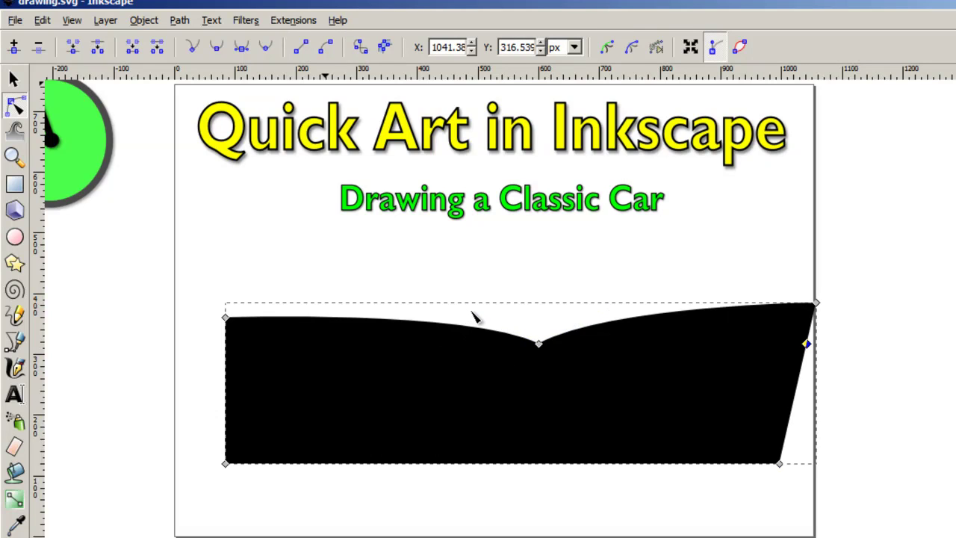
{"action": "key", "text": "shift+y"}
{"action": "key", "text": "shift+Left"}
{"action": "key", "text": "shift+Left"}
{"action": "key", "text": "shift+Left"}
{"action": "key", "text": "shift+Left"}
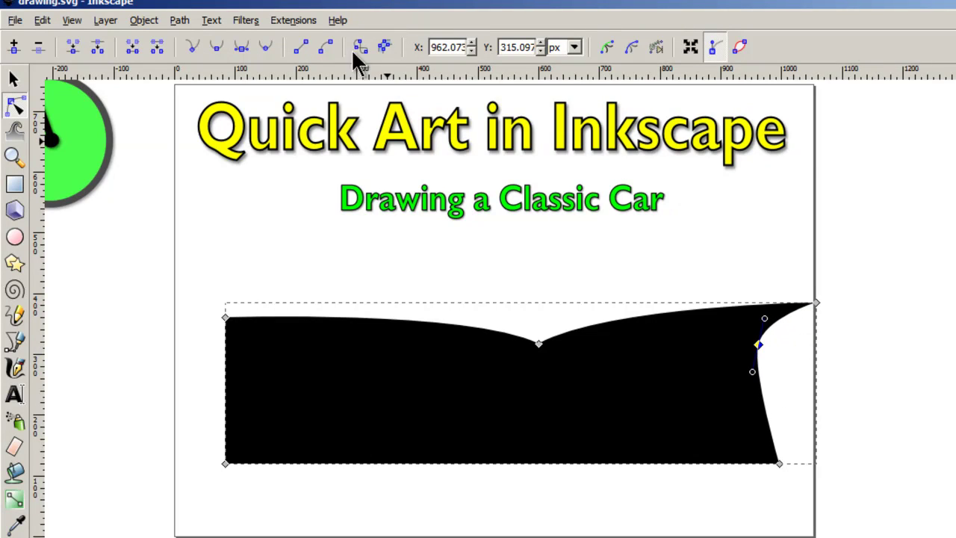
{"action": "left_click", "coordinate": [248, 50]}
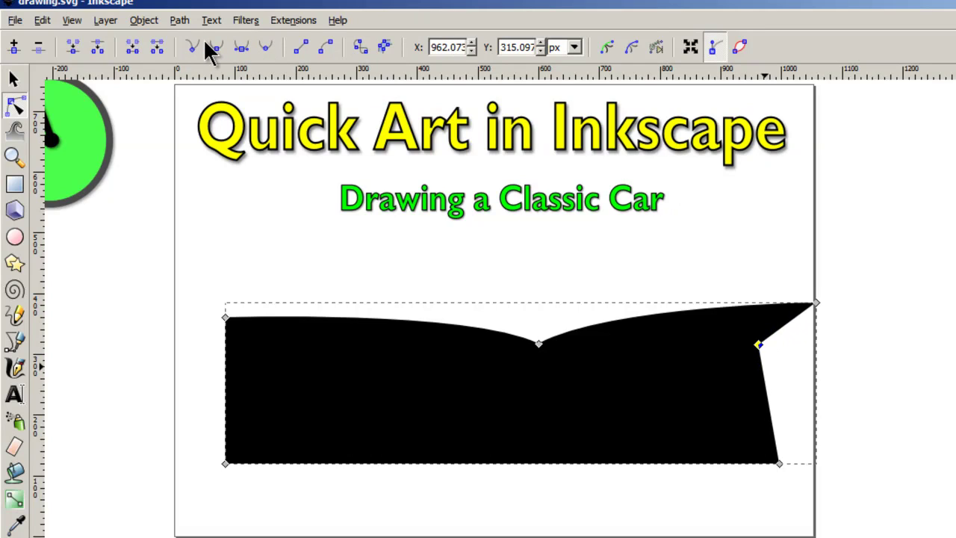
Step: Add an outer node above and below the inward rear node, both near X 1025 px, to form a narrow notch under the tail fin
{"action": "mouse_move", "coordinate": [758, 344]}
{"action": "left_mouse_down"}
{"action": "mouse_move", "coordinate": [745, 343]}
{"action": "mouse_move", "coordinate": [798, 339]}
{"action": "mouse_move", "coordinate": [755, 346]}
{"action": "left_mouse_up"}
{"action": "double_click", "coordinate": [797, 348]}
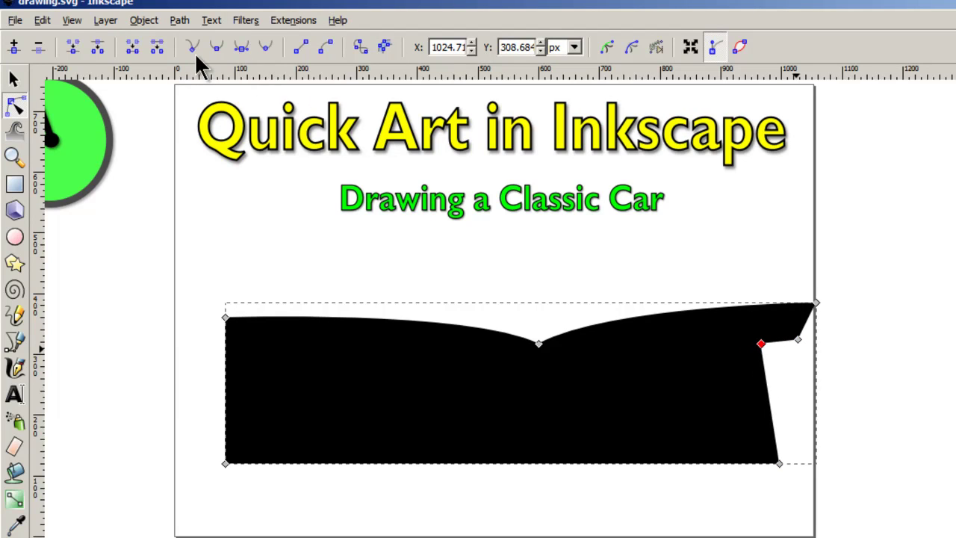
{"action": "double_click", "coordinate": [766, 351]}
{"action": "left_click_drag", "start_coordinate": [766, 352], "coordinate": [797, 346]}
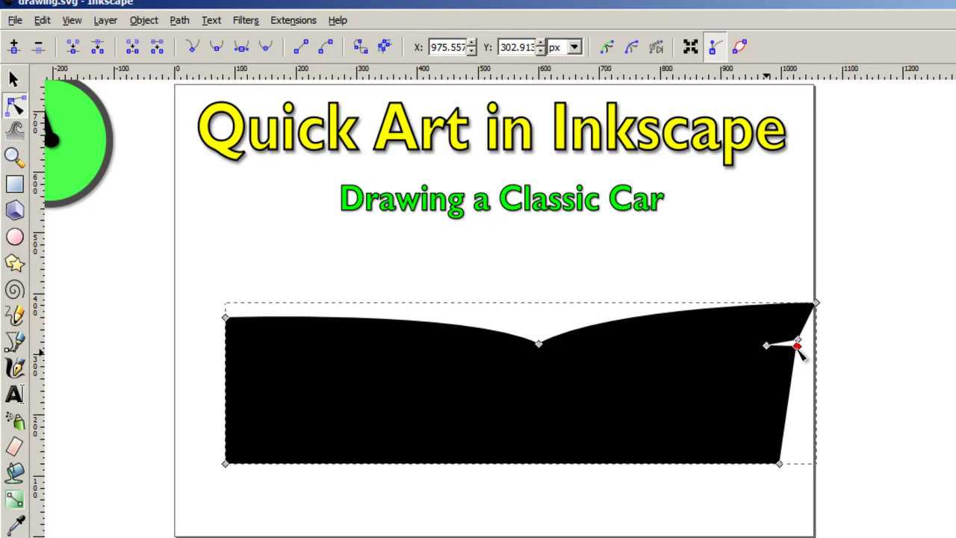
{"action": "left_click", "coordinate": [751, 352]}
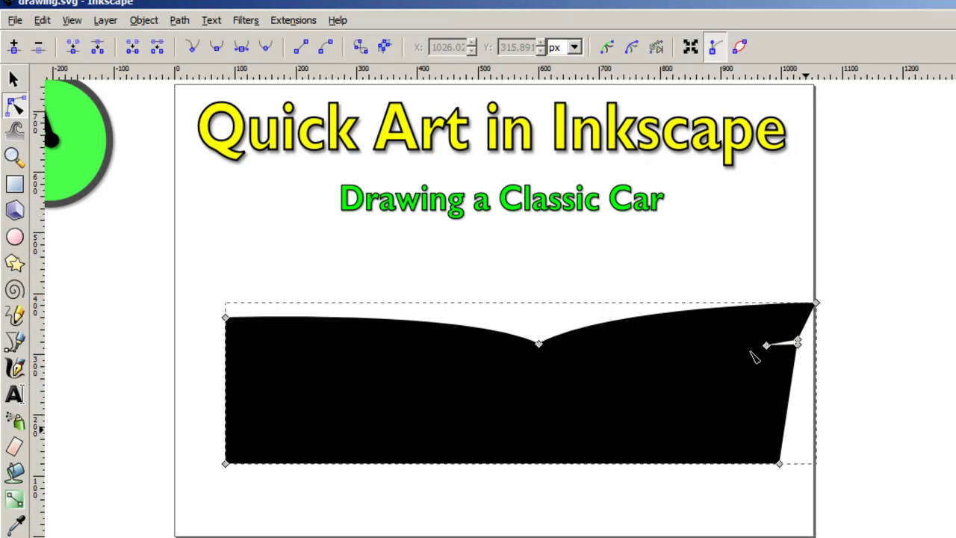
{"action": "key", "text": "Escape"}
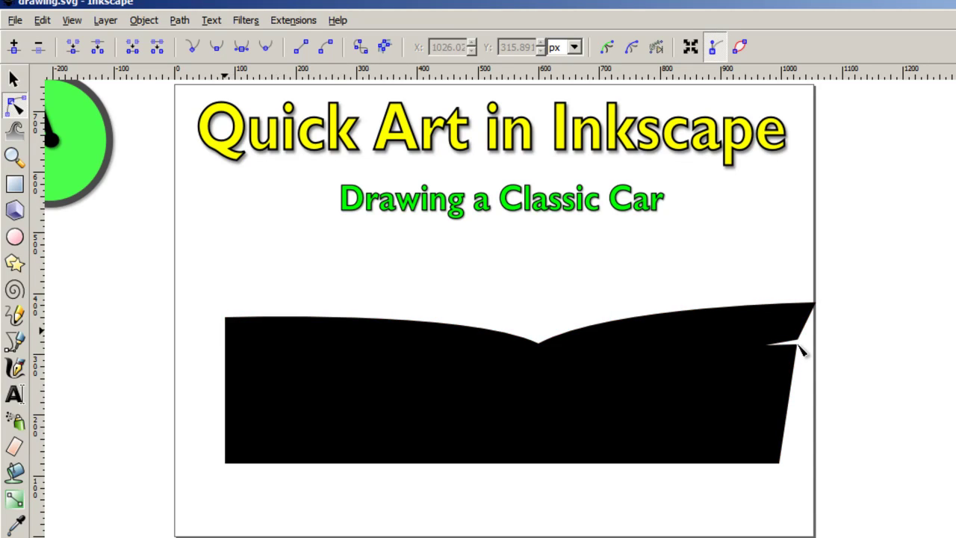
{"action": "left_click", "coordinate": [798, 345]}
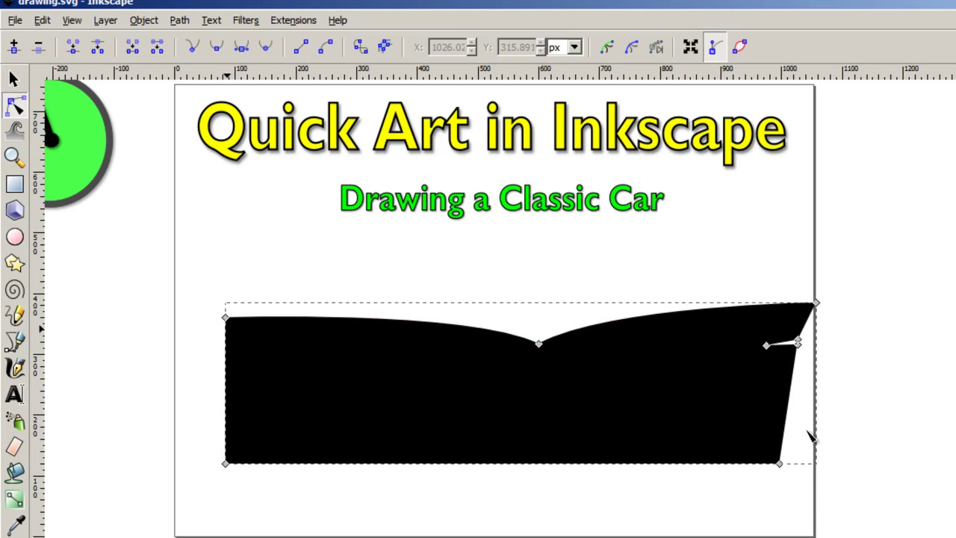
Step: Shape the upper front edge with nodes at about X 110, Y 336 px and X 83, Y 268 px, plus one between them
{"action": "double_click", "coordinate": [226, 334]}
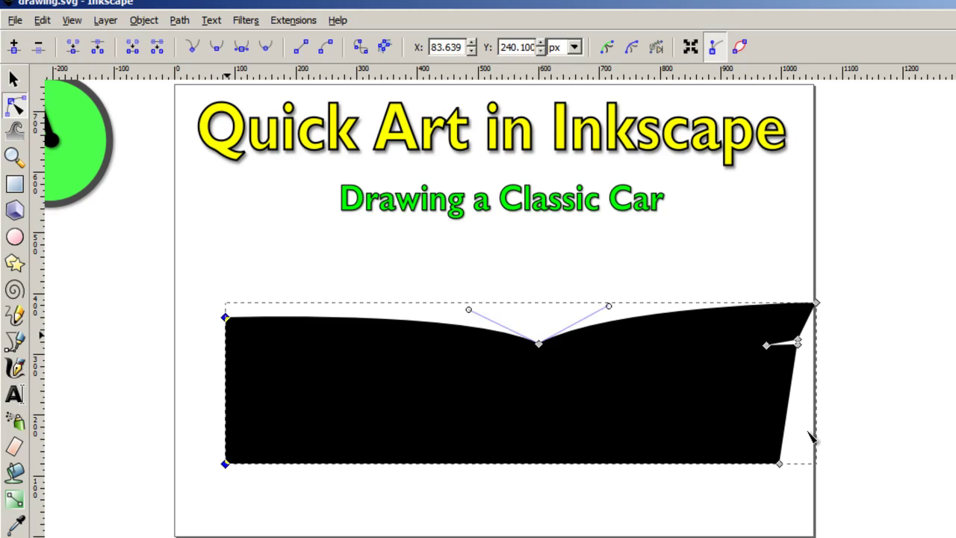
{"action": "left_click_drag", "start_coordinate": [226, 335], "coordinate": [241, 332]}
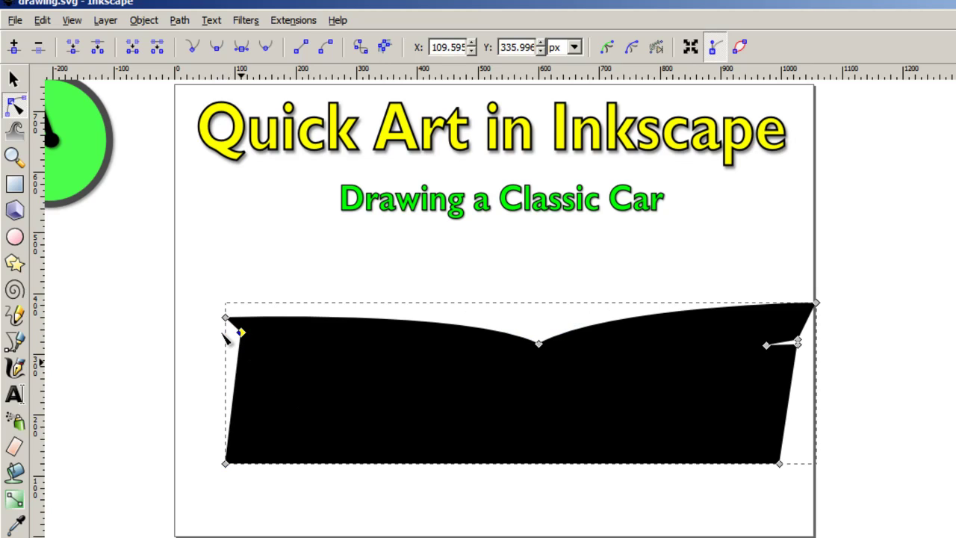
{"action": "double_click", "coordinate": [239, 354]}
{"action": "left_click_drag", "start_coordinate": [239, 353], "coordinate": [224, 373]}
{"action": "double_click", "coordinate": [232, 365]}
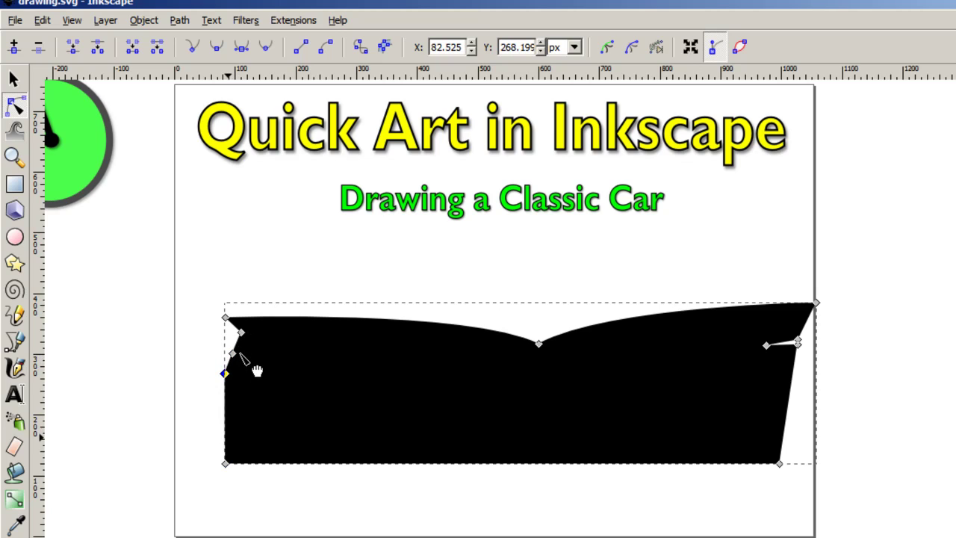
Step: Form a pointed bumper on the lower front edge with two new nodes, the upper one at about X 85, Y 196 px
{"action": "double_click", "coordinate": [226, 439]}
{"action": "left_click_drag", "start_coordinate": [225, 438], "coordinate": [226, 417]}
{"action": "double_click", "coordinate": [217, 416]}
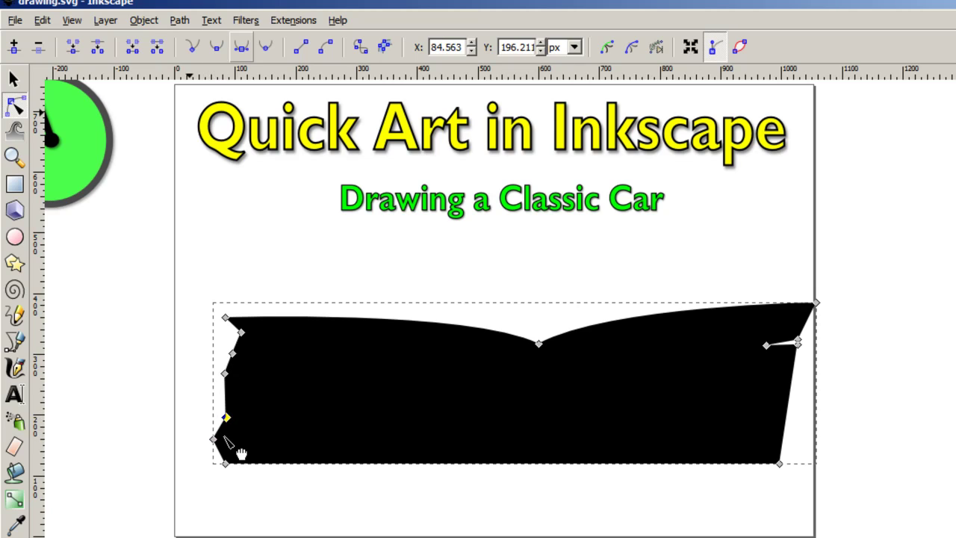
Step: Try to make the bumper tip and lower front corner nodes symmetric, and undo the change
{"action": "left_click", "coordinate": [242, 48]}
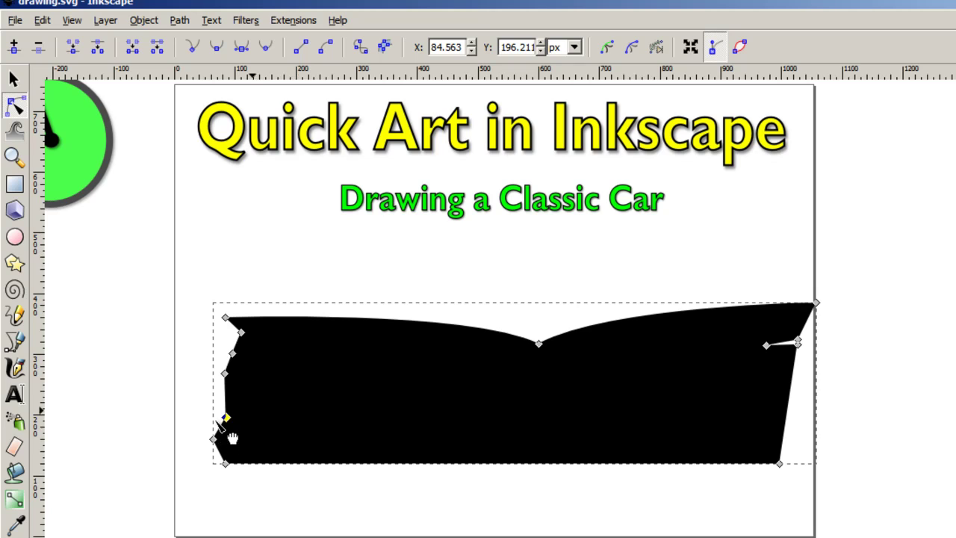
{"action": "key", "text": "Delete"}
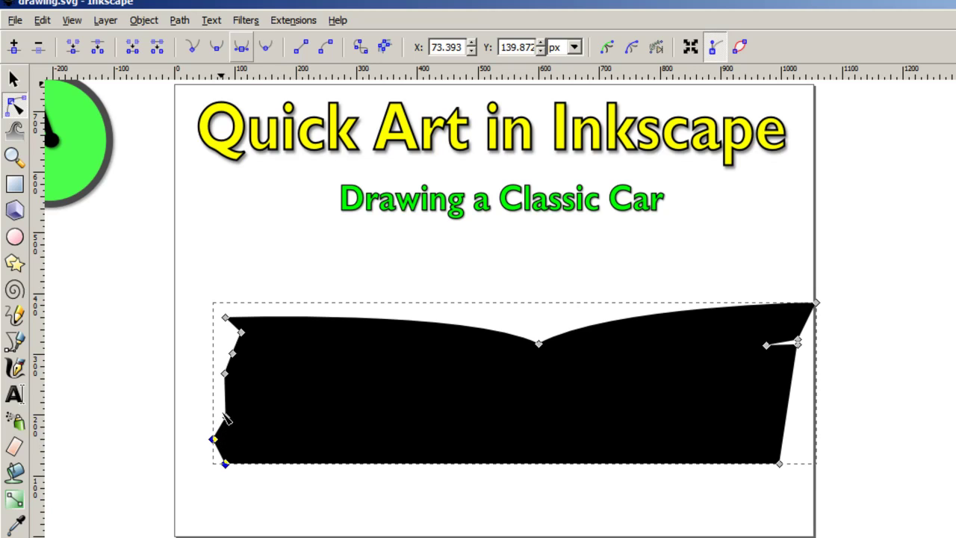
{"action": "key", "text": "shift+y"}
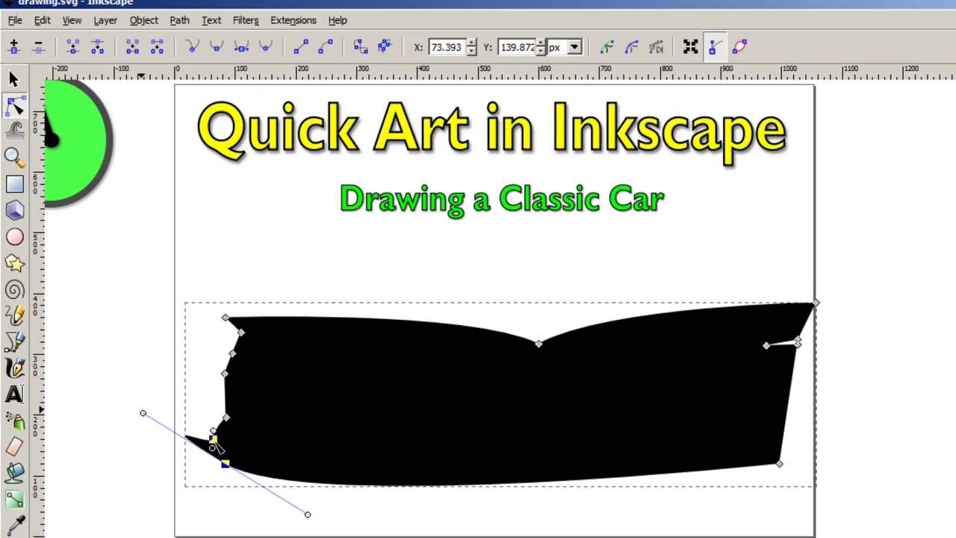
{"action": "key", "text": "ctrl+z"}
{"action": "left_click", "coordinate": [188, 466]}
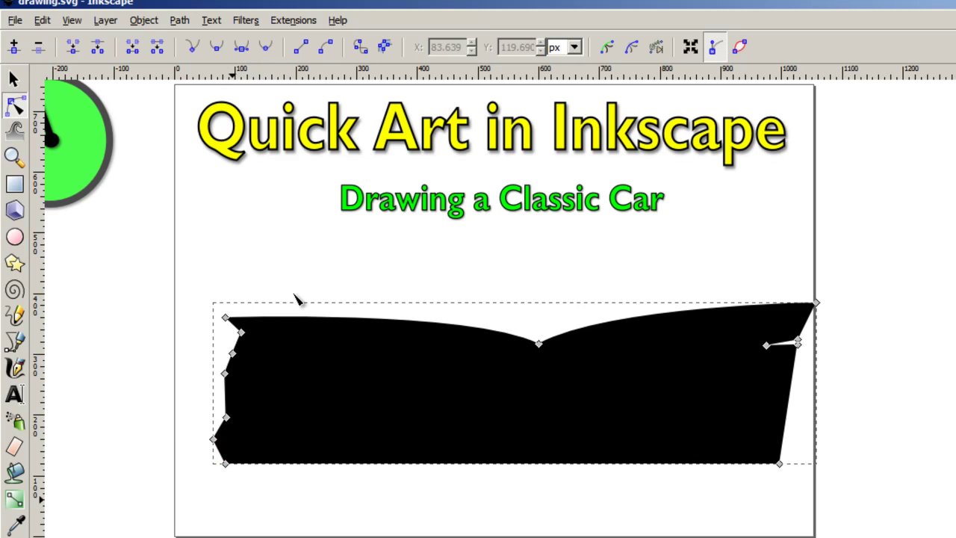
Step: Make the bumper tip node symmetric at about X 62, Y 160 px and lengthen its handles to round the bumper
{"action": "key", "text": "ctrl+z"}
{"action": "left_click_drag", "start_coordinate": [217, 415], "coordinate": [226, 415]}
{"action": "left_click", "coordinate": [213, 439]}
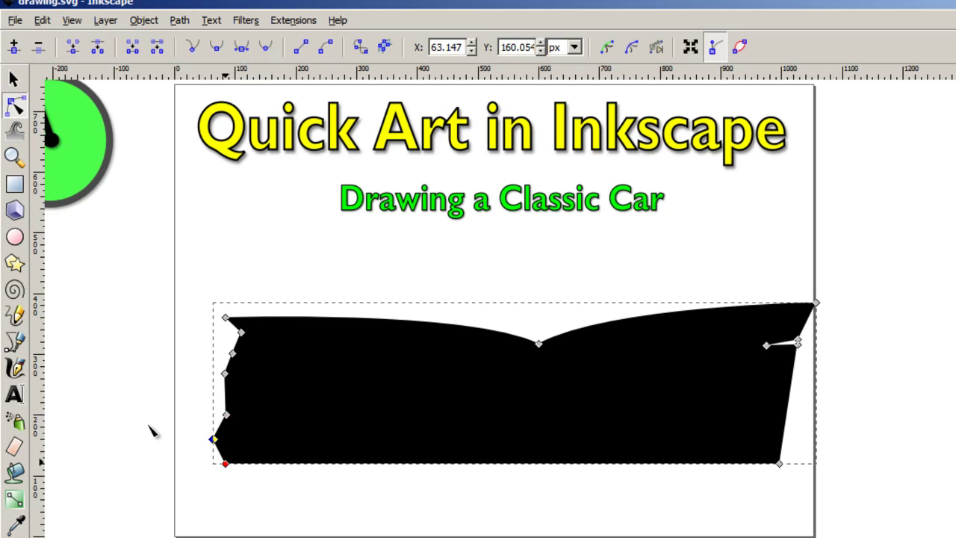
{"action": "left_click", "coordinate": [241, 46]}
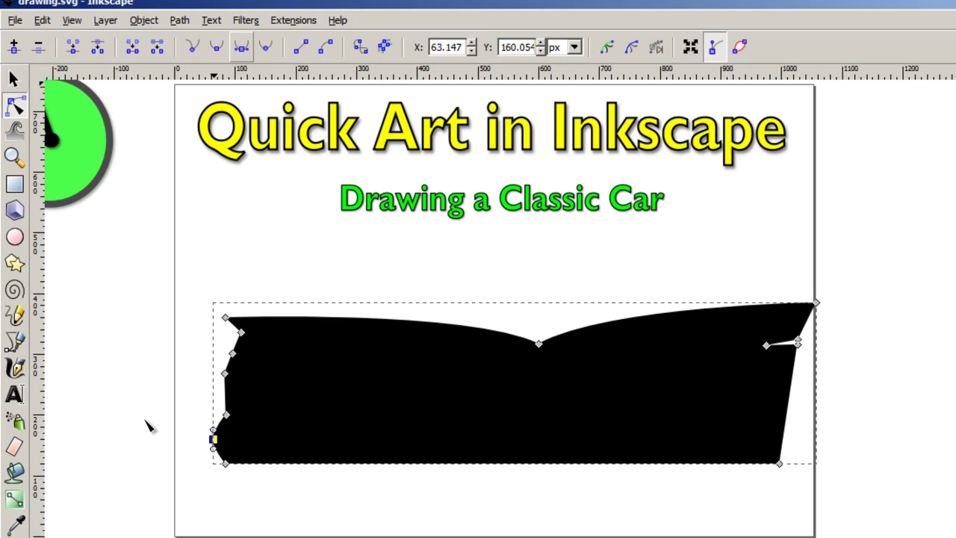
{"action": "left_click", "coordinate": [229, 484]}
{"action": "left_click_drag", "start_coordinate": [213, 439], "coordinate": [232, 502]}
{"action": "left_click_drag", "start_coordinate": [213, 429], "coordinate": [211, 420]}
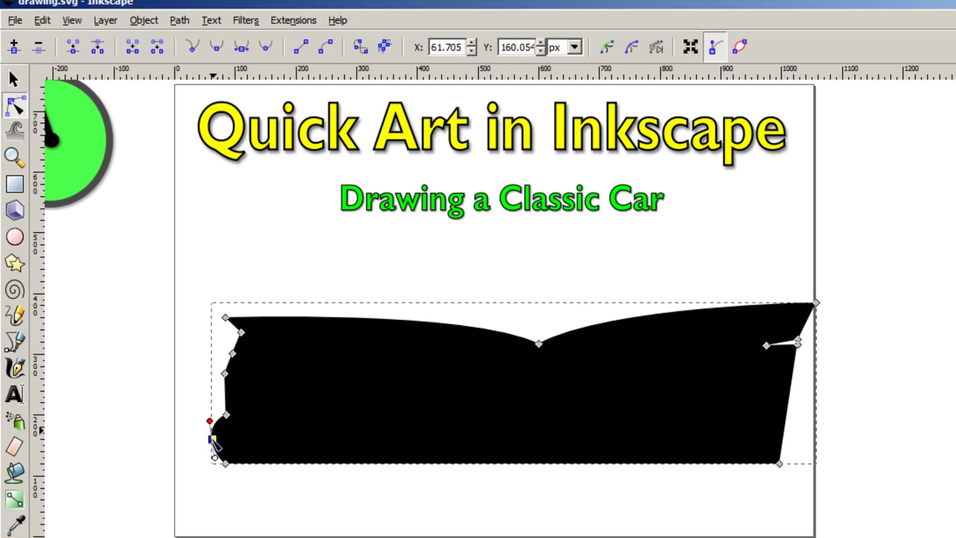
{"action": "left_click", "coordinate": [199, 267]}
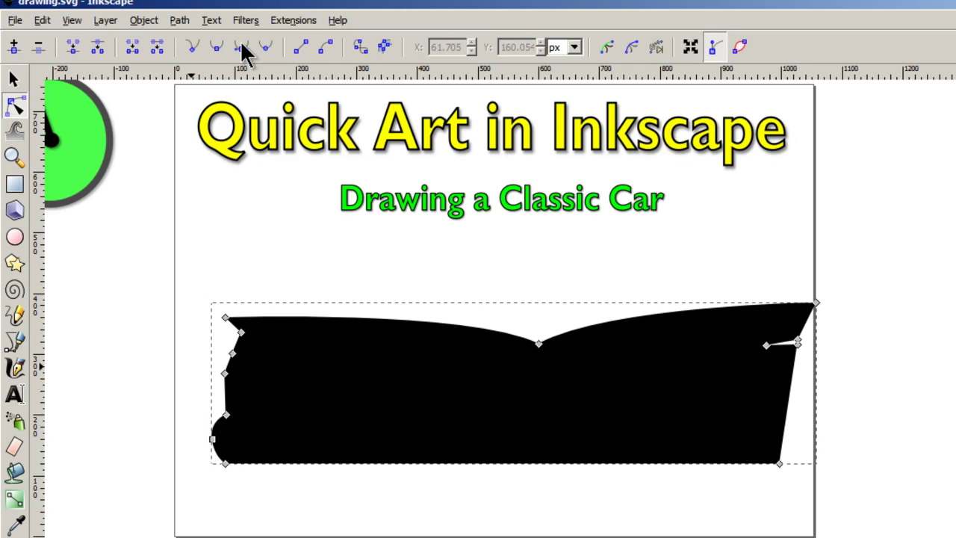
Step: Check the finished reference car, and nudge the bumper and lower edge nodes up about 33 px and rearward about 22 px
{"action": "key", "text": "Escape"}
{"action": "scroll", "coordinate": [214, 444], "scroll_direction": "left", "scroll_amount": 1}
{"action": "scroll", "coordinate": [215, 449], "scroll_direction": "left", "scroll_amount": 20}
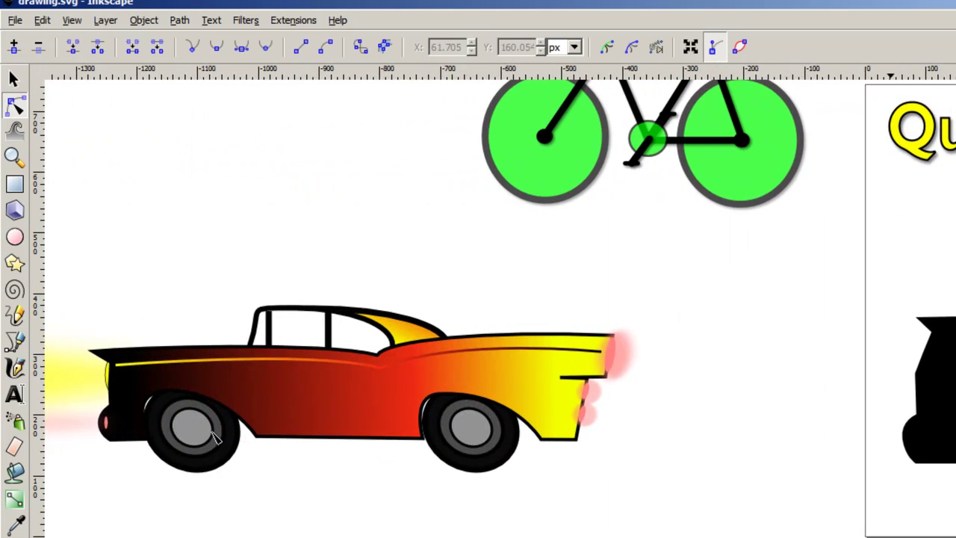
{"action": "scroll", "coordinate": [213, 437], "scroll_direction": "right", "scroll_amount": 12}
{"action": "left_click", "coordinate": [515, 392]}
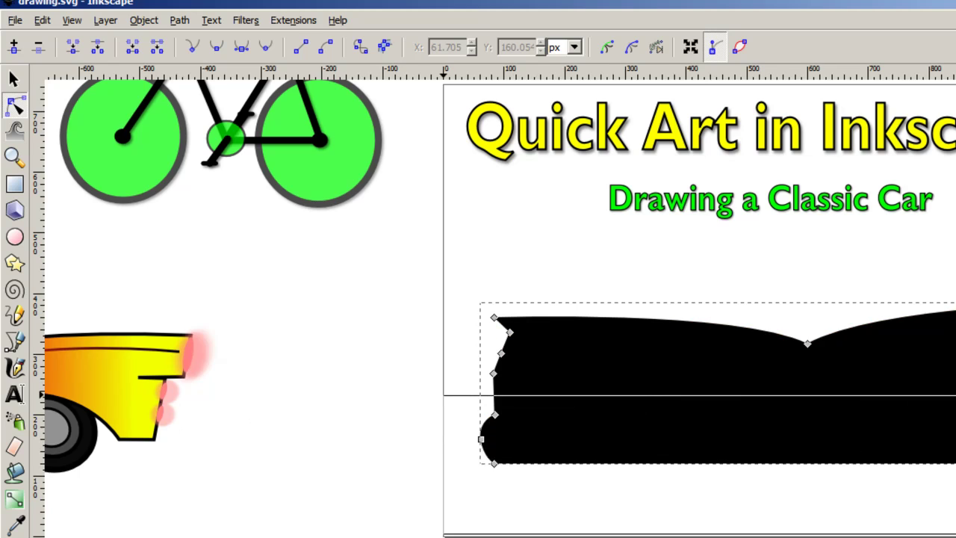
{"action": "scroll", "coordinate": [193, 372], "scroll_direction": "right", "scroll_amount": 2}
{"action": "left_click_drag", "start_coordinate": [394, 504], "coordinate": [955, 395]}
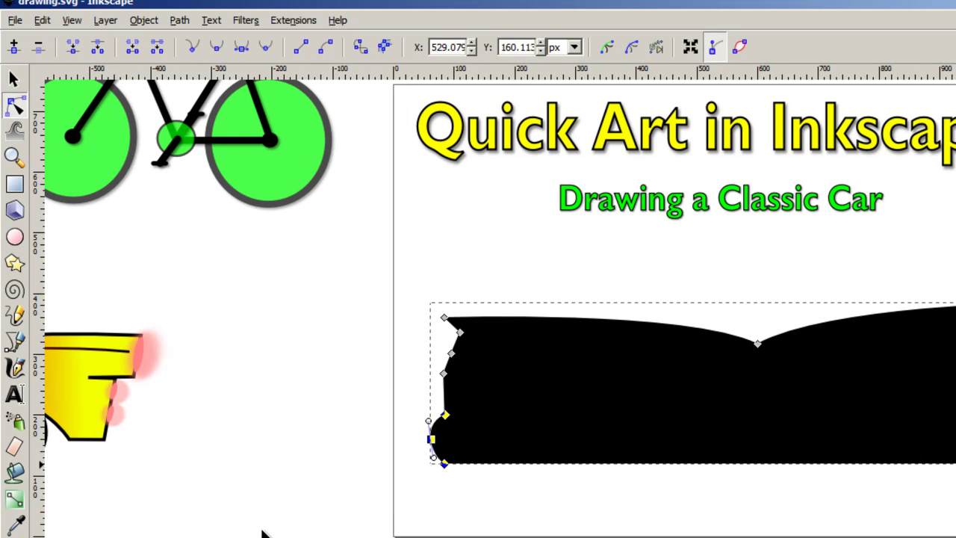
{"action": "left_click", "coordinate": [409, 381]}
{"action": "left_click_drag", "start_coordinate": [414, 397], "coordinate": [955, 494]}
{"action": "key", "text": "Up"}
{"action": "key", "text": "Up"}
{"action": "key", "text": "Up"}
{"action": "key", "text": "Up"}
{"action": "key", "text": "Up"}
{"action": "key", "text": "Up"}
{"action": "key", "text": "Up"}
{"action": "key", "text": "Up"}
{"action": "key", "text": "Up"}
{"action": "key", "text": "Up"}
{"action": "key", "text": "Up"}
{"action": "key", "text": "Up"}
{"action": "key", "text": "Up"}
{"action": "key", "text": "Up"}
{"action": "key", "text": "Up"}
{"action": "key", "text": "Up"}
{"action": "key", "text": "Up"}
{"action": "key", "text": "Right"}
{"action": "key", "text": "Right"}
{"action": "key", "text": "Right"}
{"action": "key", "text": "Right"}
{"action": "key", "text": "Right"}
{"action": "key", "text": "Right"}
{"action": "key", "text": "Right"}
{"action": "key", "text": "Right"}
{"action": "key", "text": "Right"}
{"action": "key", "text": "Right"}
{"action": "key", "text": "Right"}
{"action": "key", "text": "Right"}
{"action": "key", "text": "Right"}
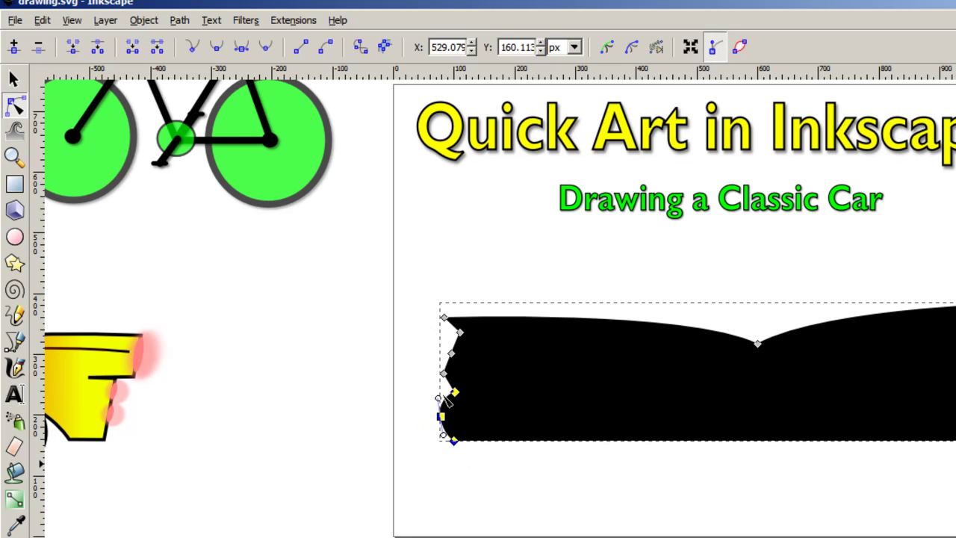
{"action": "key", "text": "Left"}
{"action": "key", "text": "Left"}
{"action": "key", "text": "Left"}
{"action": "key", "text": "Left"}
{"action": "key", "text": "Left"}
{"action": "key", "text": "Down"}
{"action": "key", "text": "Down"}
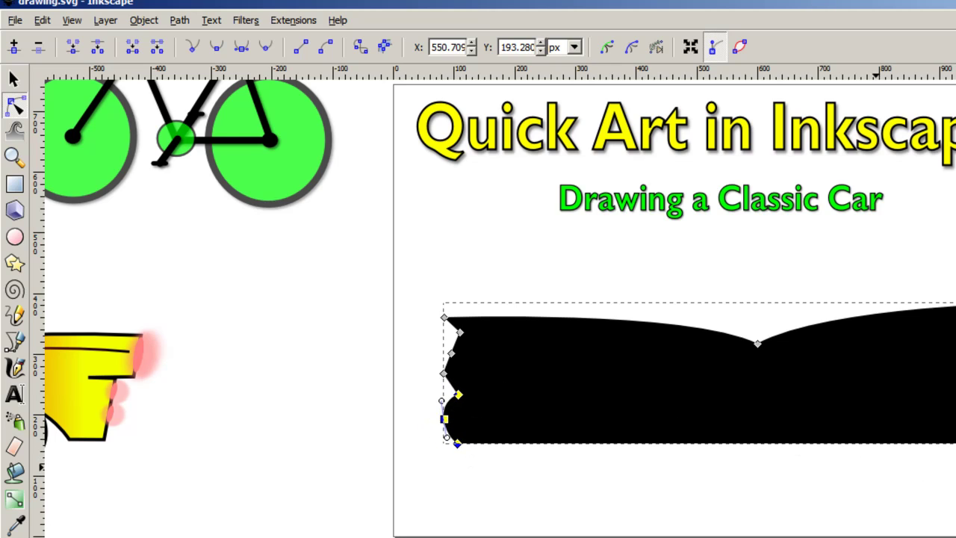
Step: Move the two front edge nodes above the bumper inward to about X 116, Y 297 px and X 104, Y 267 px
{"action": "left_click_drag", "start_coordinate": [444, 373], "coordinate": [463, 356]}
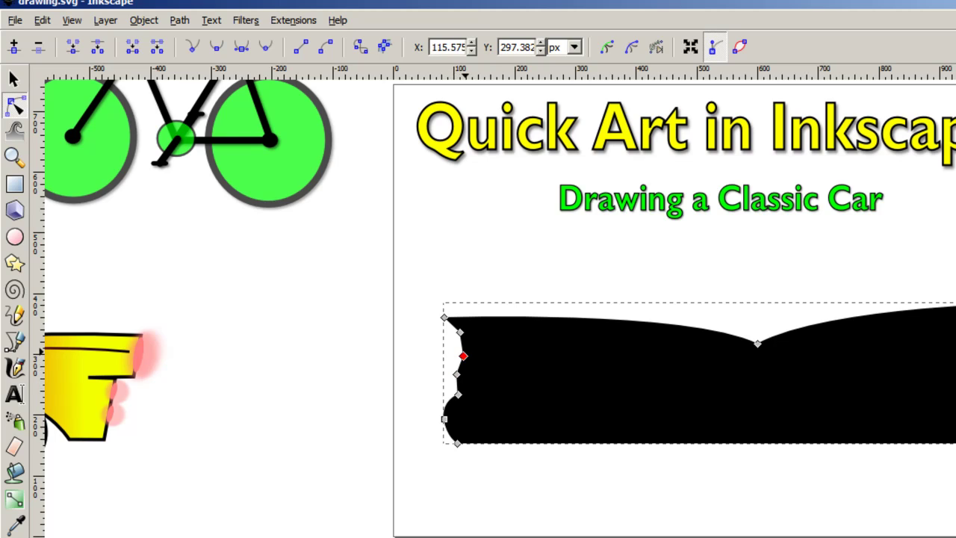
{"action": "left_click", "coordinate": [456, 375]}
{"action": "left_click", "coordinate": [417, 383]}
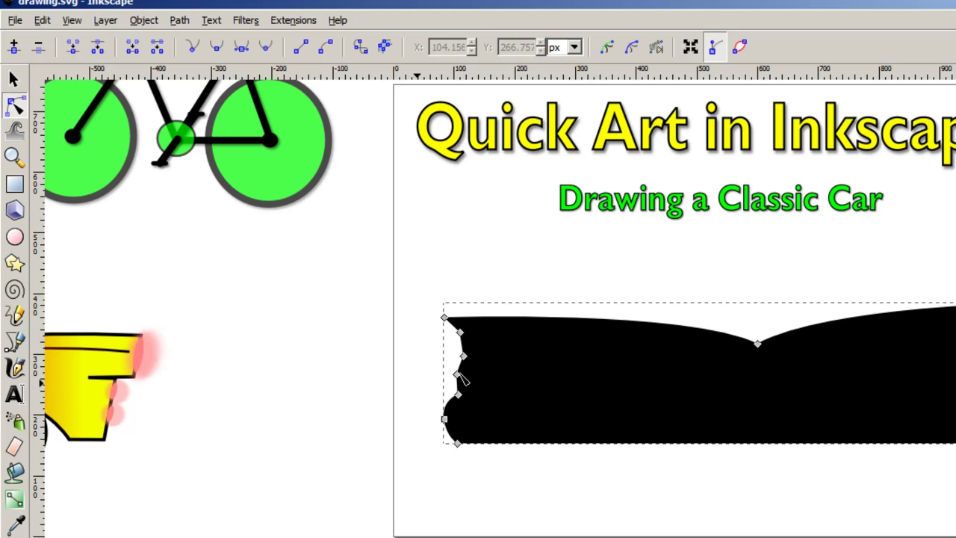
{"action": "key", "text": "Escape"}
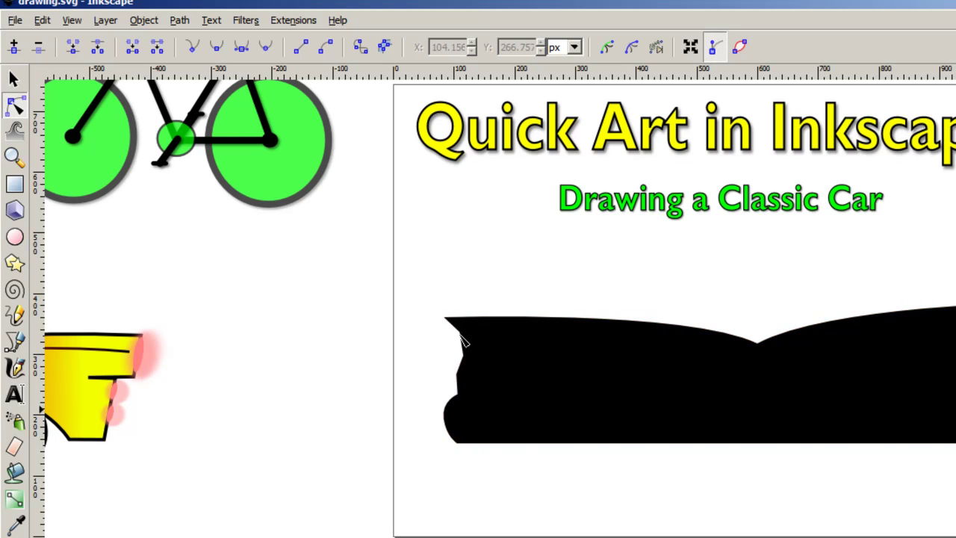
Step: Move the body's lower rear corner node to about X 968, Y 149 px
{"action": "left_click", "coordinate": [463, 341]}
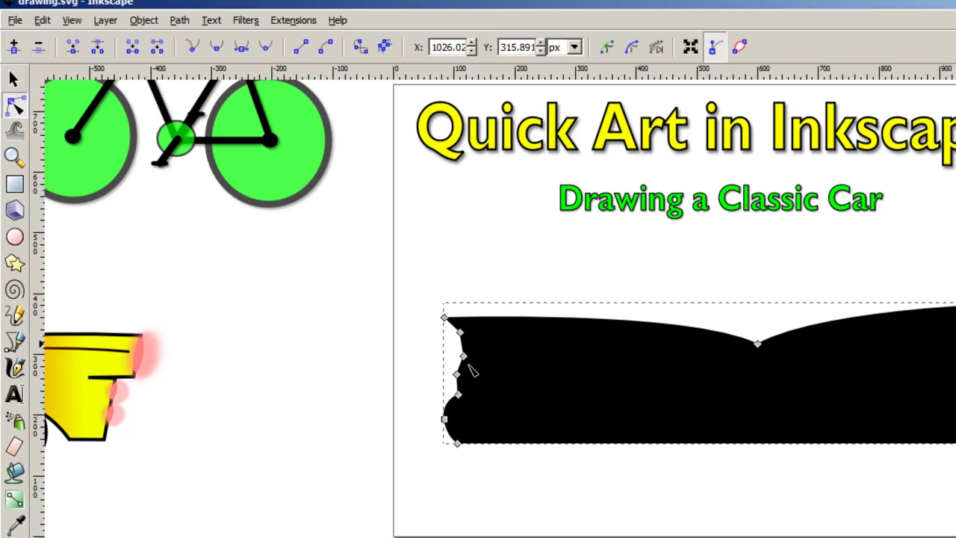
{"action": "key", "text": "Tab"}
{"action": "mouse_move", "coordinate": [955, 443]}
{"action": "left_mouse_down"}
{"action": "mouse_move", "coordinate": [955, 433]}
{"action": "mouse_move", "coordinate": [544, 397]}
{"action": "mouse_move", "coordinate": [955, 446]}
{"action": "left_mouse_up"}
{"action": "left_click", "coordinate": [955, 405]}
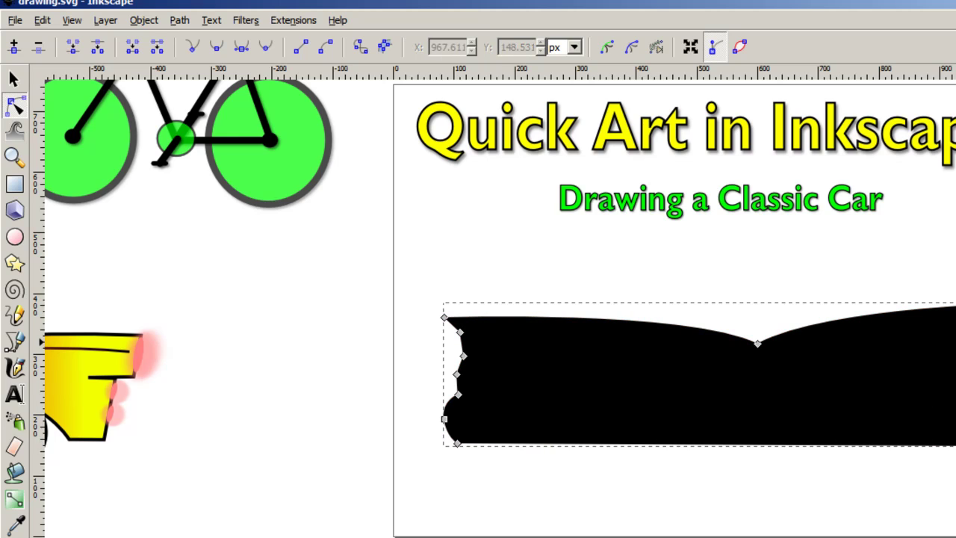
Step: Adjust the tail notch, placing an outer node at about X 1023, Y 312 px and the inner node at X 999, Y 309 px
{"action": "left_click", "coordinate": [955, 341]}
{"action": "key", "text": "Tab"}
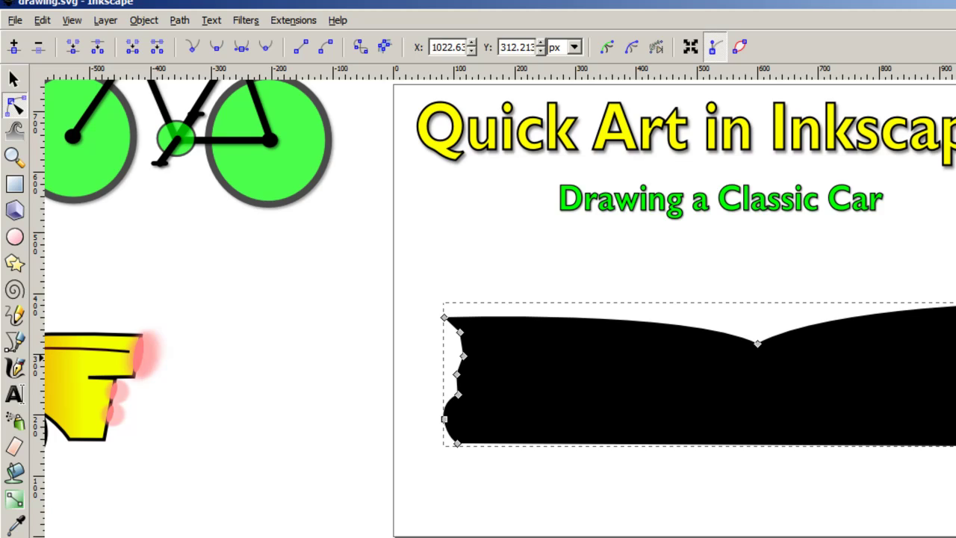
{"action": "key", "text": "Tab"}
{"action": "key", "text": "Tab"}
{"action": "key", "text": "Tab"}
{"action": "key", "text": "Tab"}
{"action": "key", "text": "Escape"}
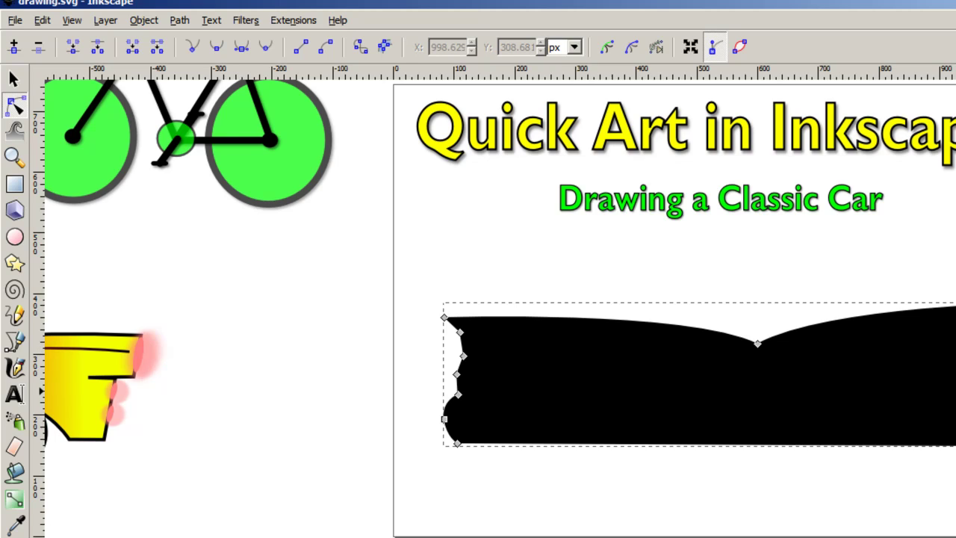
{"action": "key", "text": "Escape"}
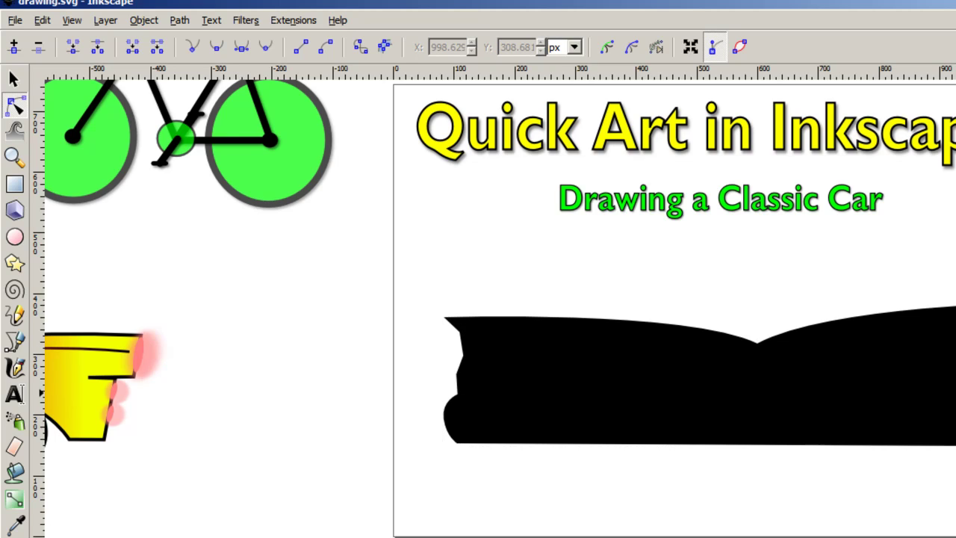
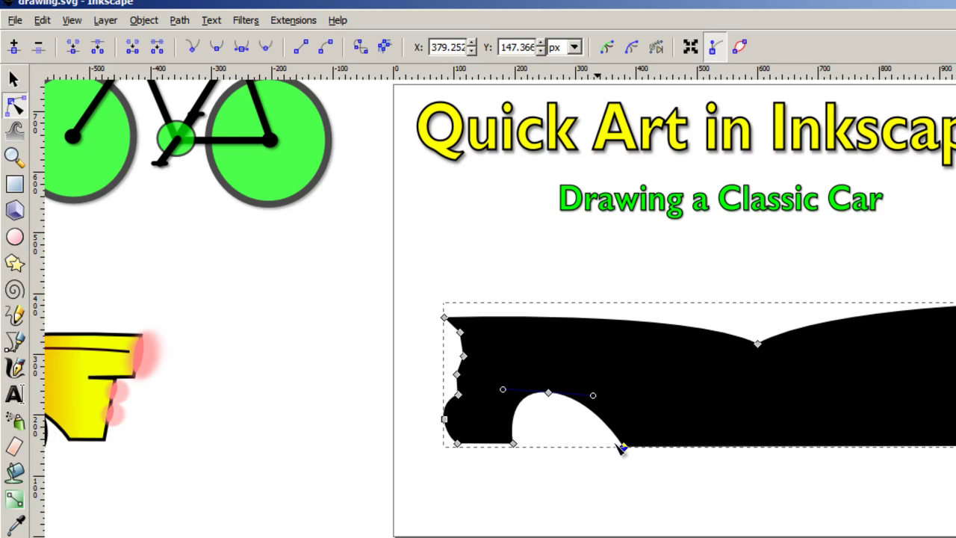
Step: Raise the front wheel arch's top node to about X 255, Y 254 px and lengthen its rear handle
{"action": "left_click_drag", "start_coordinate": [630, 442], "coordinate": [629, 447]}
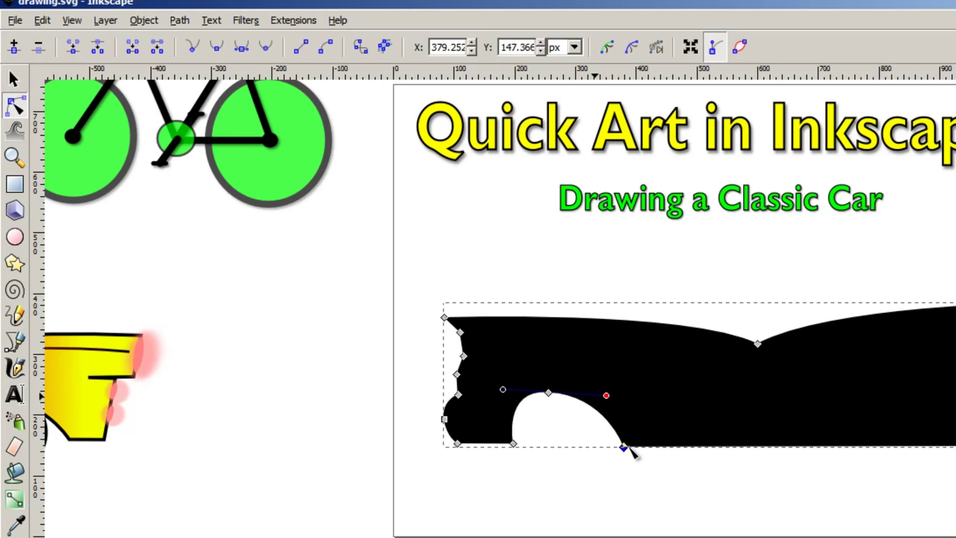
{"action": "key", "text": "Escape"}
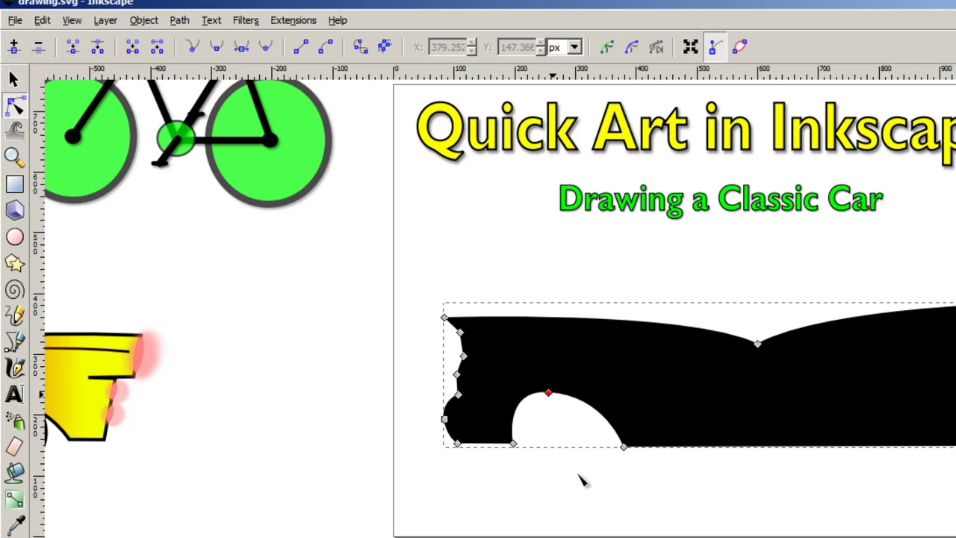
{"action": "mouse_move", "coordinate": [548, 392]}
{"action": "left_mouse_down"}
{"action": "mouse_move", "coordinate": [558, 382]}
{"action": "mouse_move", "coordinate": [549, 382]}
{"action": "left_mouse_up"}
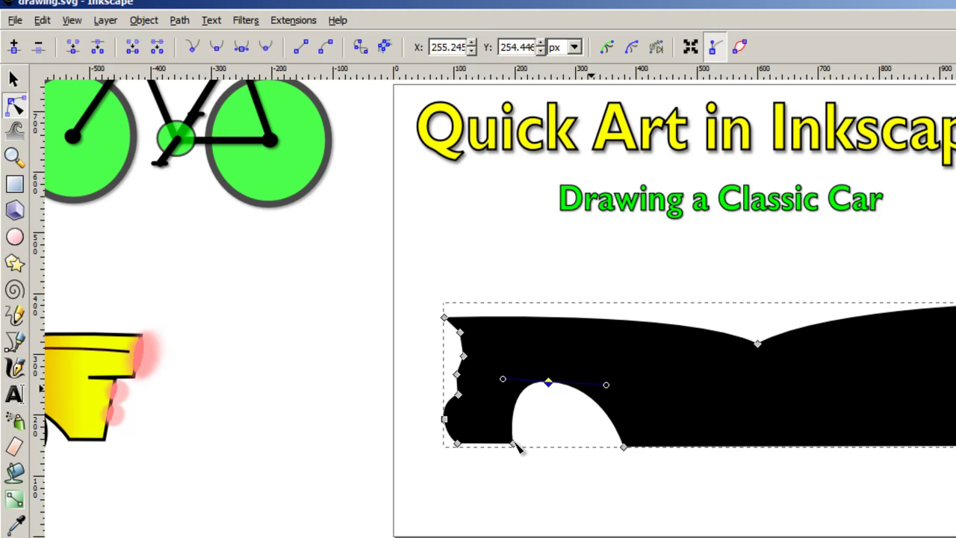
{"action": "left_click_drag", "start_coordinate": [606, 384], "coordinate": [609, 385]}
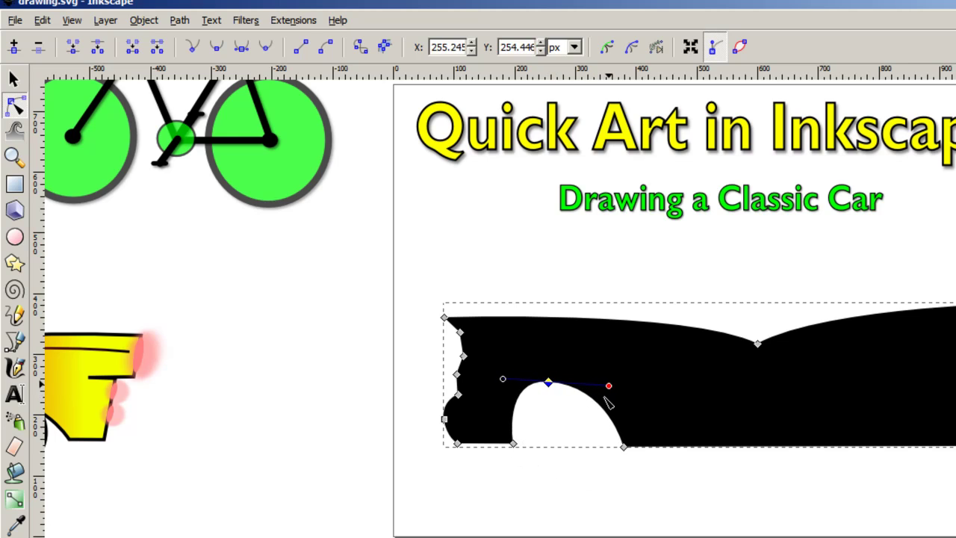
{"action": "left_click", "coordinate": [595, 487]}
{"action": "left_click", "coordinate": [600, 490]}
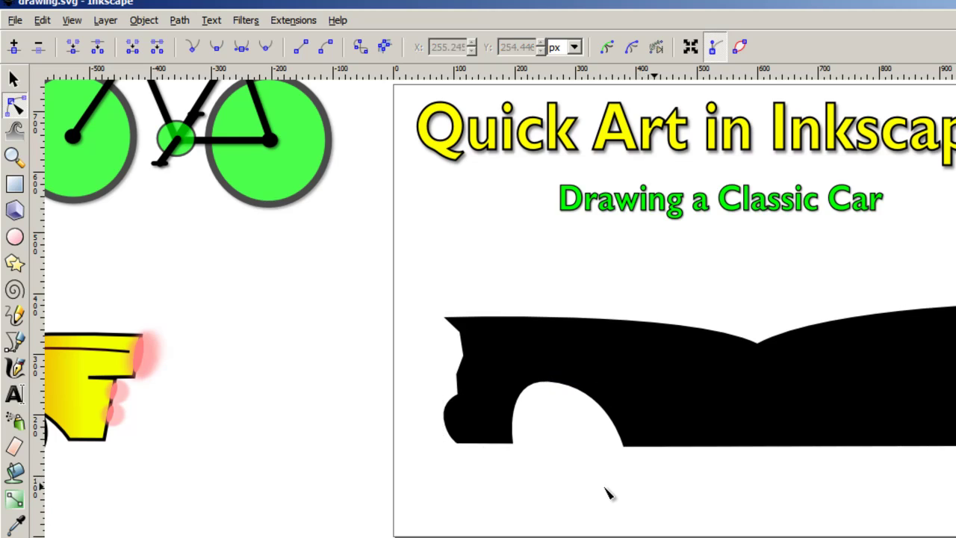
Step: Nudge the front arch's rear corner and the body's rear corner to level the lower edge, with the arch corner at about X 382, Y 155 px
{"action": "left_click", "coordinate": [644, 434]}
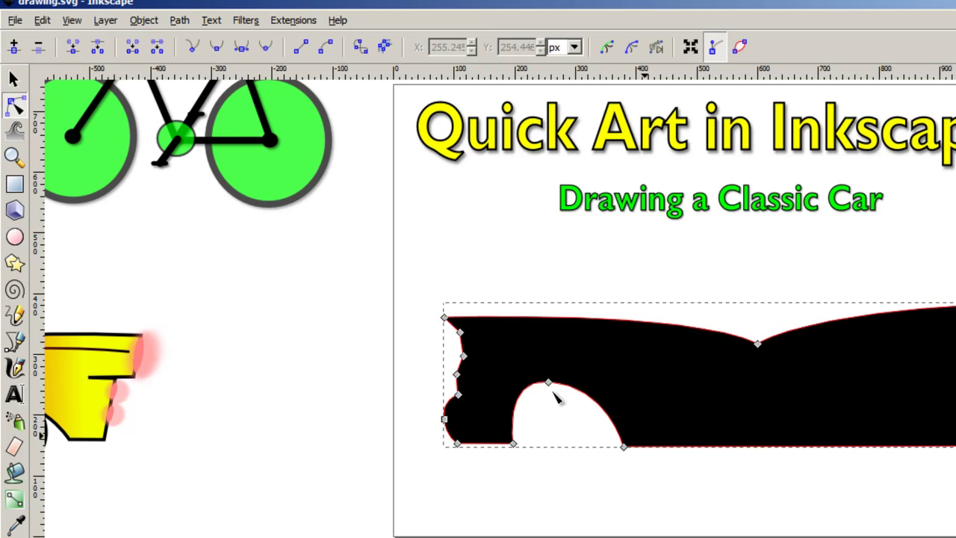
{"action": "mouse_move", "coordinate": [599, 504]}
{"action": "left_mouse_down"}
{"action": "mouse_move", "coordinate": [600, 495]}
{"action": "mouse_move", "coordinate": [955, 430]}
{"action": "left_mouse_up"}
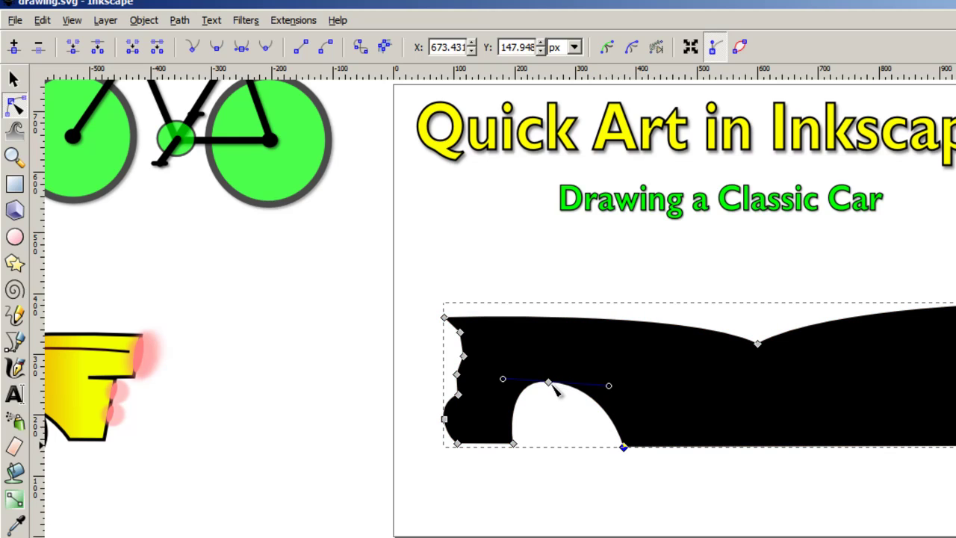
{"action": "key", "text": "Up"}
{"action": "key", "text": "Up"}
{"action": "key", "text": "Up"}
{"action": "key", "text": "Up"}
{"action": "key", "text": "Up"}
{"action": "key", "text": "Down"}
{"action": "key", "text": "Down"}
{"action": "key", "text": "Right"}
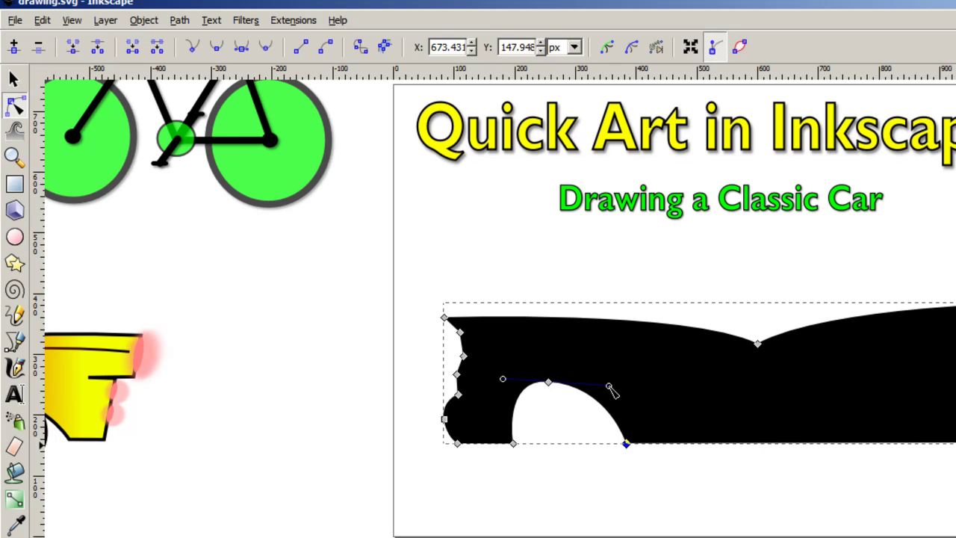
{"action": "key", "text": "Down"}
{"action": "key", "text": "Up"}
{"action": "key", "text": "Up"}
{"action": "key", "text": "Up"}
{"action": "key", "text": "Up"}
{"action": "key", "text": "Left"}
{"action": "key", "text": "Left"}
{"action": "key", "text": "Left"}
{"action": "key", "text": "Down"}
{"action": "key", "text": "Down"}
{"action": "key", "text": "Down"}
{"action": "key", "text": "Down"}
{"action": "key", "text": "Down"}
{"action": "key", "text": "Left"}
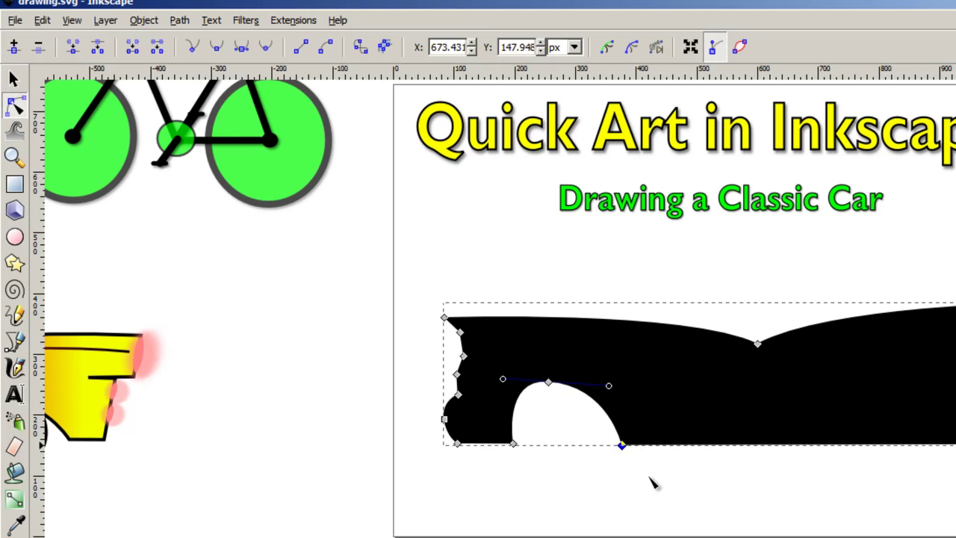
{"action": "key", "text": "Up"}
{"action": "key", "text": "Right"}
{"action": "key", "text": "Right"}
{"action": "key", "text": "Escape"}
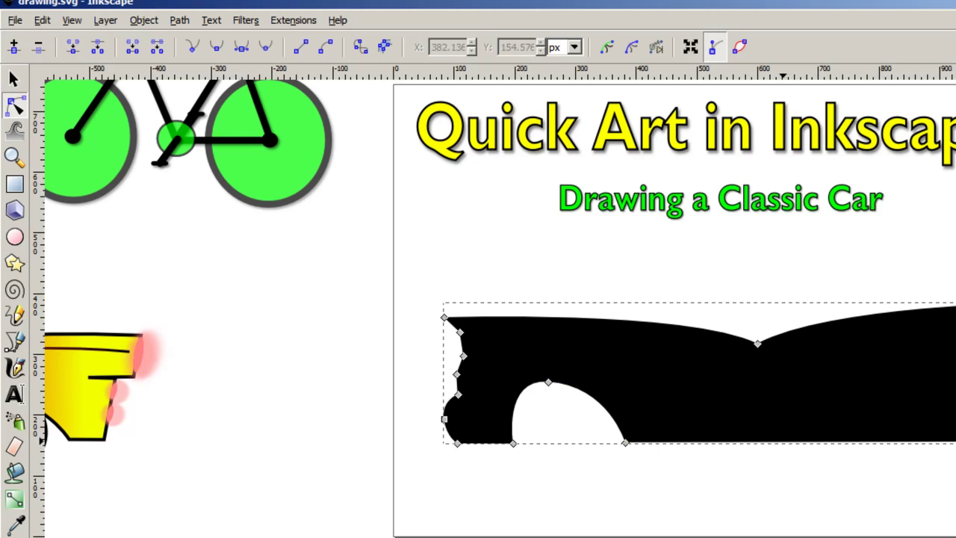
Step: Form a rear wheel arch from three new lower-edge nodes, with a smooth top node at about X 694, Y 249 px
{"action": "double_click", "coordinate": [784, 441]}
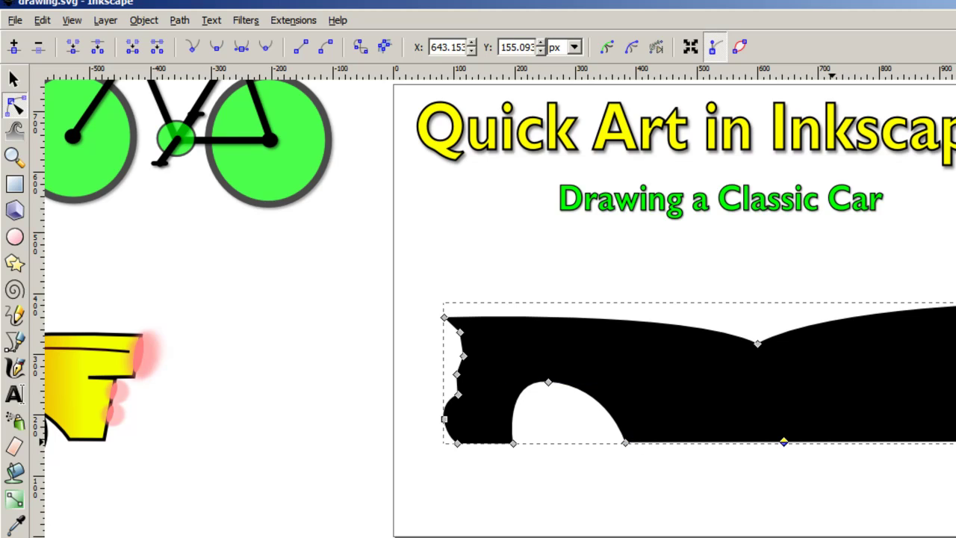
{"action": "double_click", "coordinate": [833, 443]}
{"action": "left_click", "coordinate": [907, 441]}
{"action": "left_click_drag", "start_coordinate": [833, 442], "coordinate": [833, 385]}
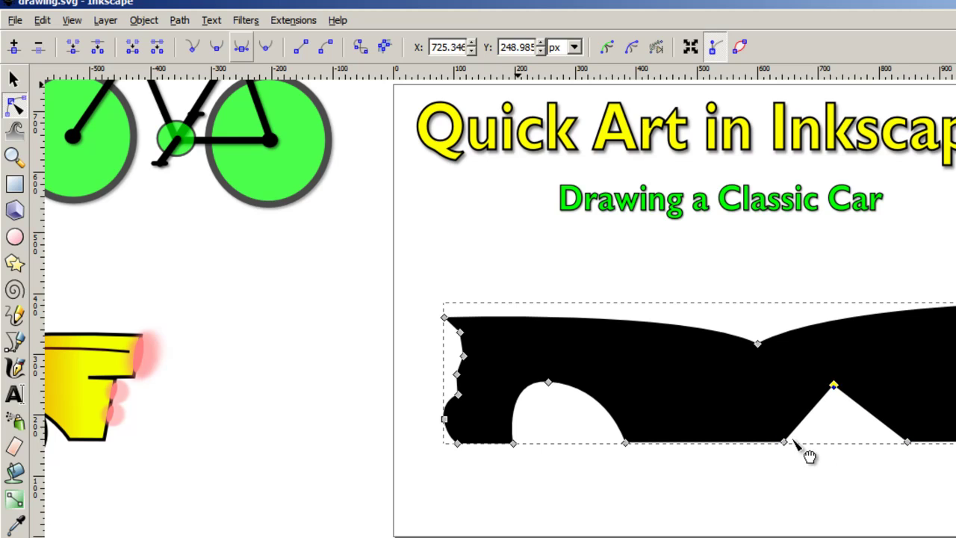
{"action": "key", "text": "shift+s"}
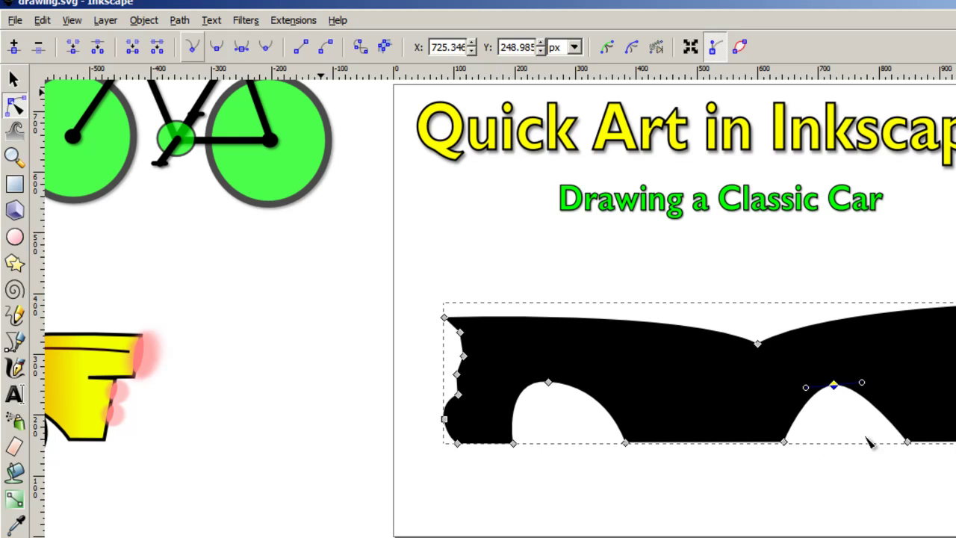
{"action": "left_click_drag", "start_coordinate": [834, 385], "coordinate": [874, 385]}
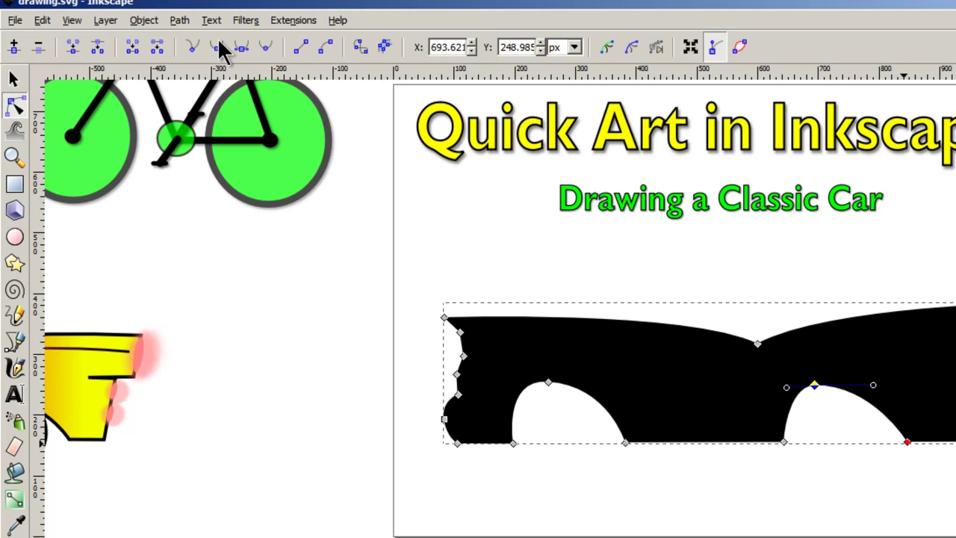
Step: Move the rear wheel arch's rear corner node to about X 862, Y 160 px
{"action": "key", "text": "Tab"}
{"action": "key", "text": "Right"}
{"action": "key", "text": "Right"}
{"action": "key", "text": "Right"}
{"action": "key", "text": "Right"}
{"action": "key", "text": "Right"}
{"action": "key", "text": "Right"}
{"action": "key", "text": "Right"}
{"action": "key", "text": "Right"}
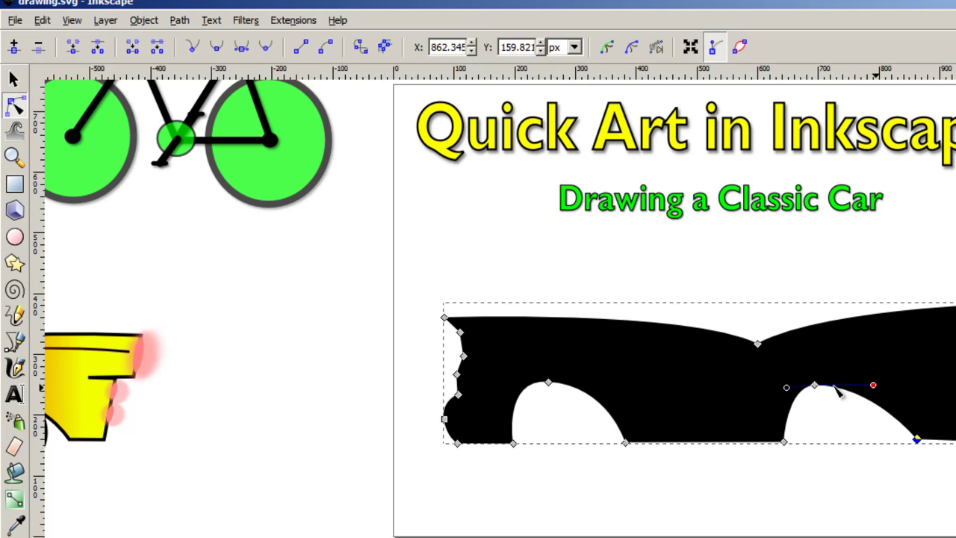
{"action": "key", "text": "Escape"}
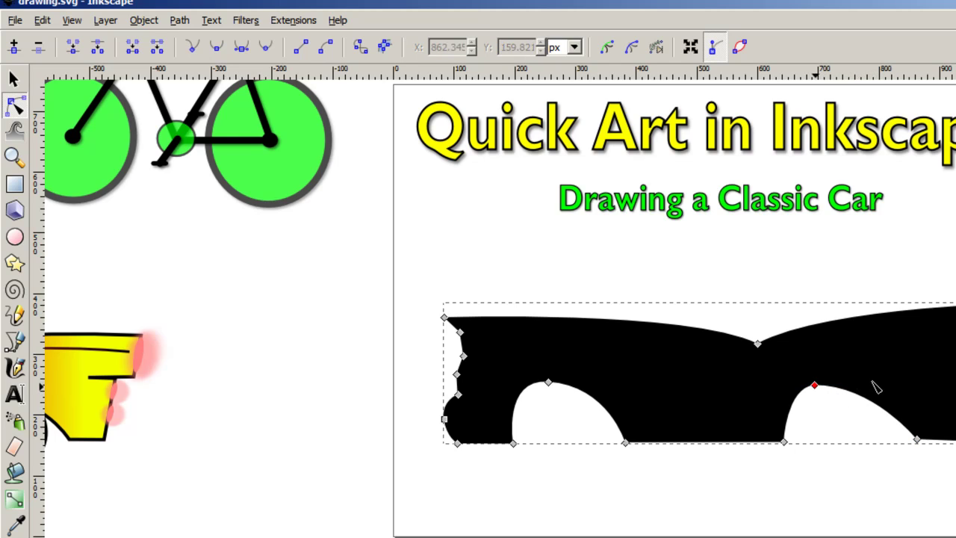
Step: Shift the rear wheel arch's top node slightly up and rearward, and lengthen its rear handle to round the arch
{"action": "left_click", "coordinate": [815, 384]}
{"action": "mouse_move", "coordinate": [882, 379]}
{"action": "left_mouse_down"}
{"action": "mouse_move", "coordinate": [886, 368]}
{"action": "mouse_move", "coordinate": [882, 379]}
{"action": "left_mouse_up"}
{"action": "left_click_drag", "start_coordinate": [814, 384], "coordinate": [821, 383]}
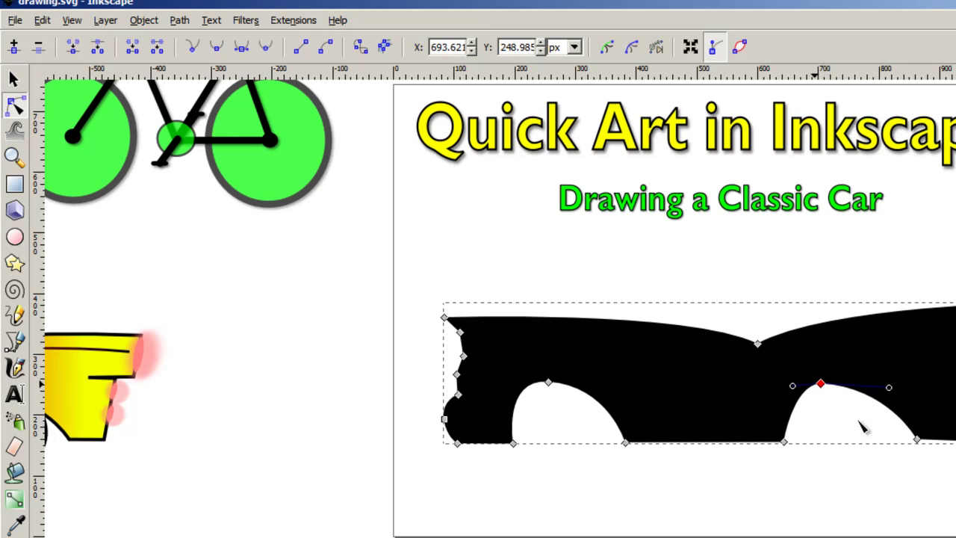
Step: Lengthen both handles of the rear wheel arch's top node to round the arch, and deselect the body
{"action": "left_click_drag", "start_coordinate": [889, 387], "coordinate": [819, 390]}
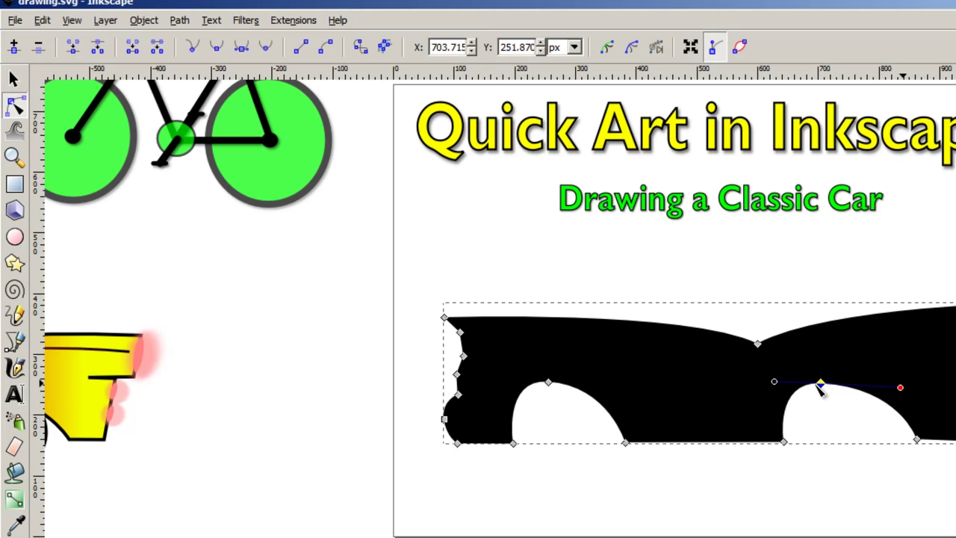
{"action": "key", "text": "Escape"}
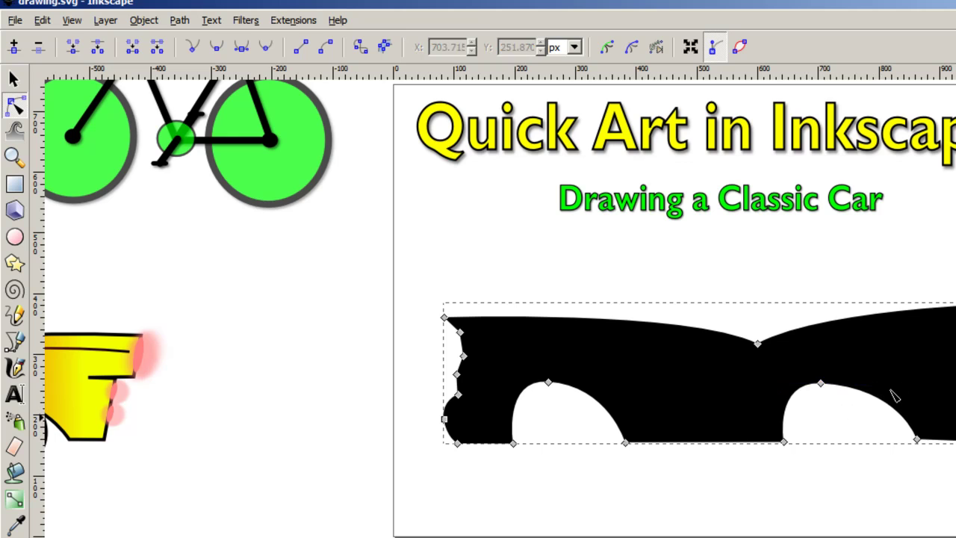
{"action": "key", "text": "Escape"}
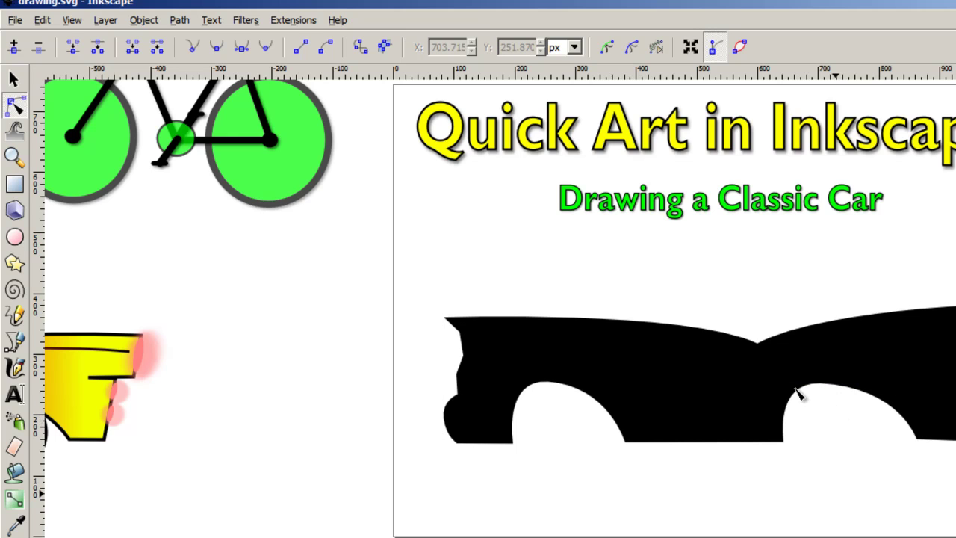
Step: Select the whole car body and change its fill to red
{"action": "scroll", "coordinate": [775, 390], "scroll_direction": "left", "scroll_amount": 14}
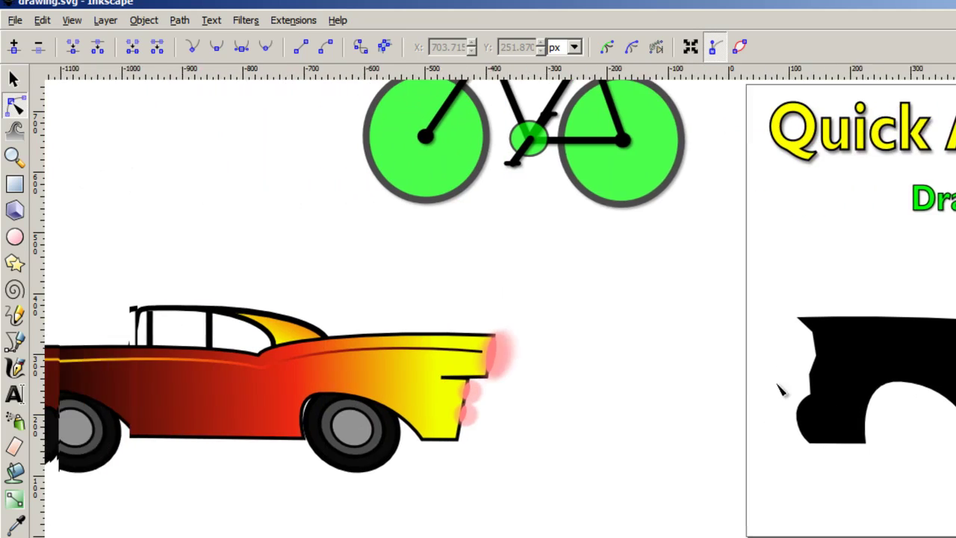
{"action": "scroll", "coordinate": [781, 389], "scroll_direction": "right", "scroll_amount": 17}
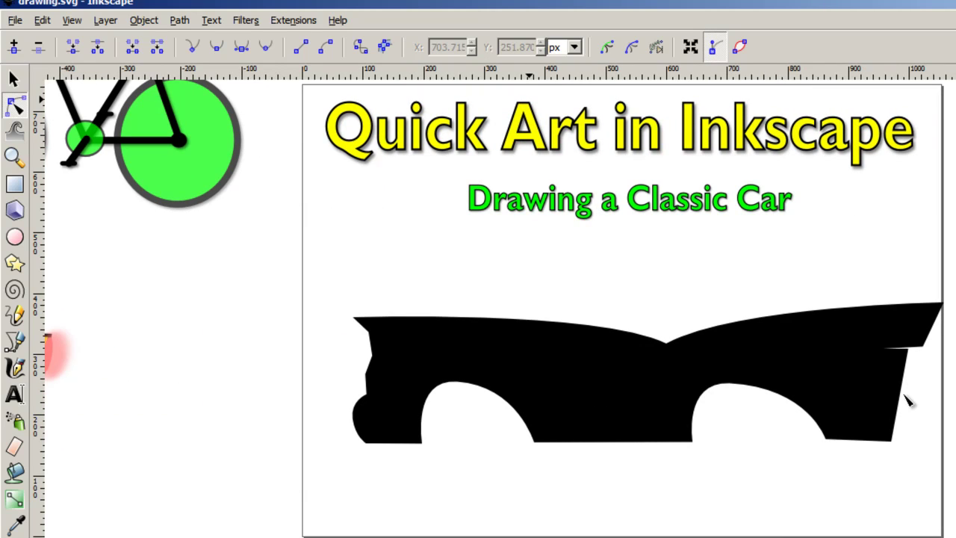
{"action": "key", "text": "s"}
{"action": "left_click", "coordinate": [906, 392]}
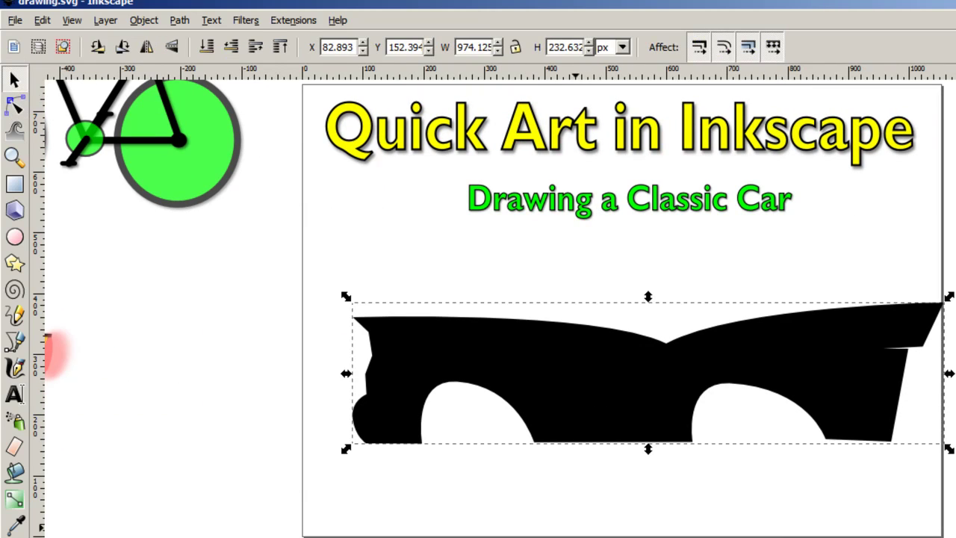
{"action": "left_click", "coordinate": [859, 537]}
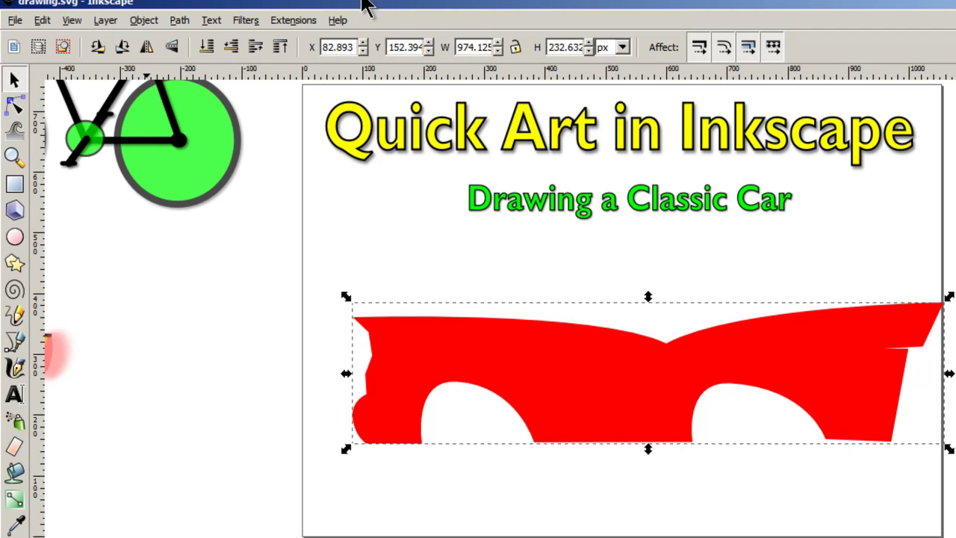
Step: Give the car body a black stroke and increase the stroke width to about 3 px
{"action": "left_click", "coordinate": [21, 537], "text": "shift"}
{"action": "right_click", "coordinate": [22, 537]}
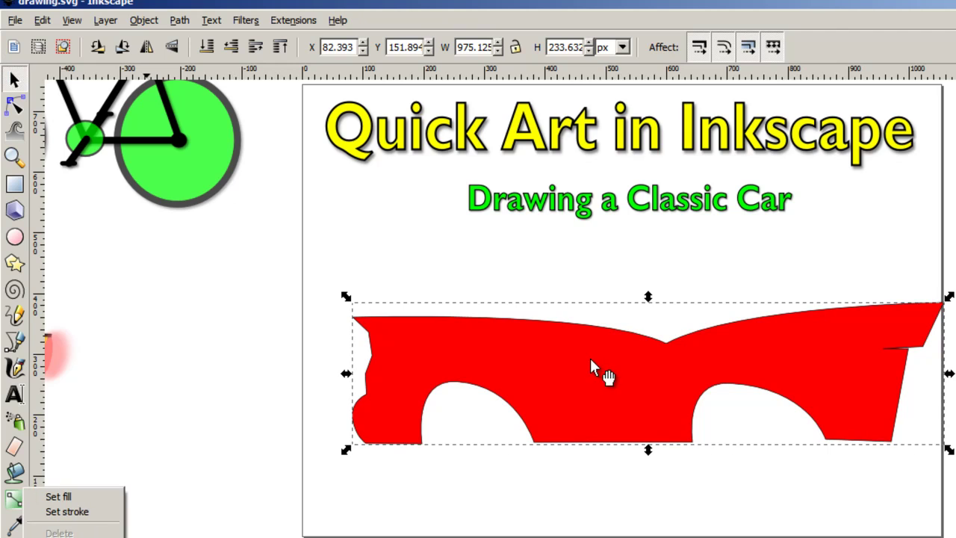
{"action": "left_click", "coordinate": [67, 512]}
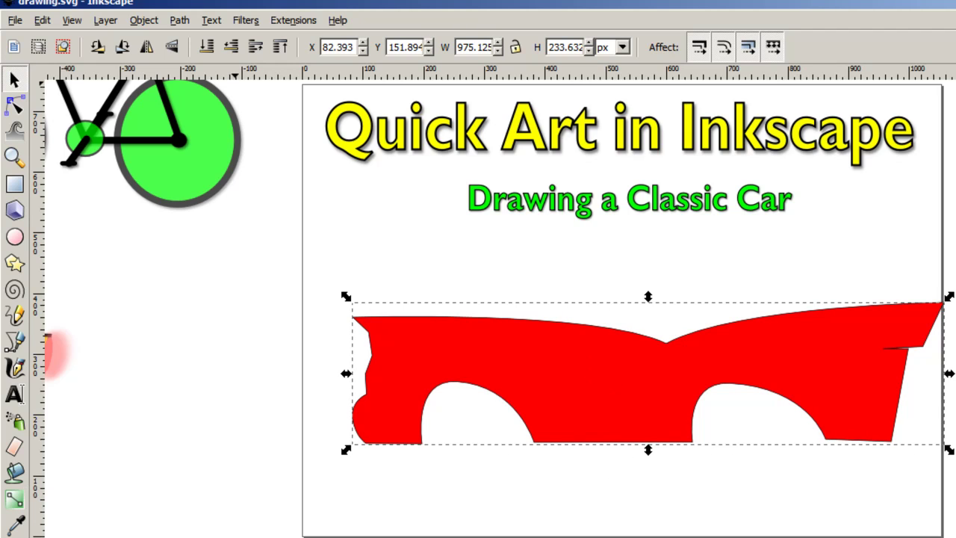
{"action": "left_click", "coordinate": [144, 20]}
{"action": "left_click", "coordinate": [182, 40]}
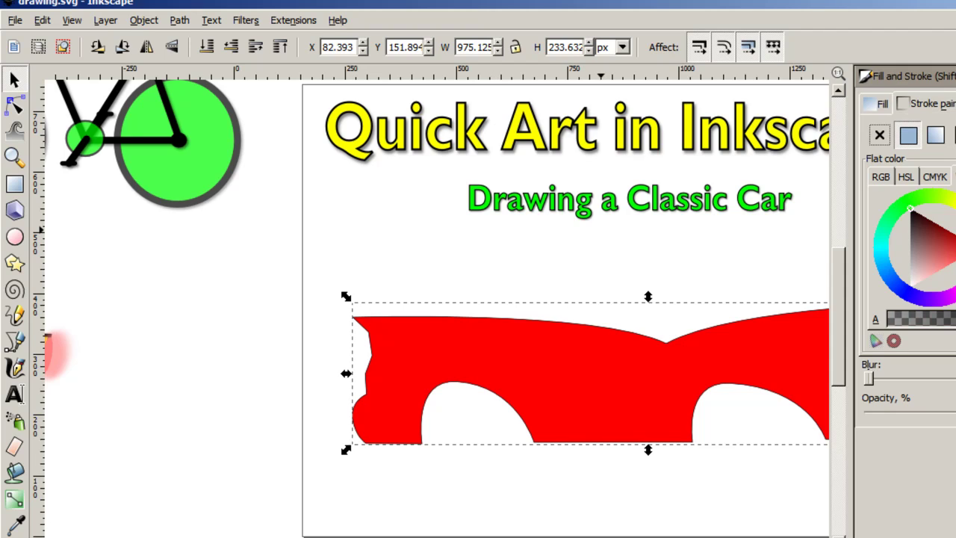
{"action": "left_click", "coordinate": [955, 104]}
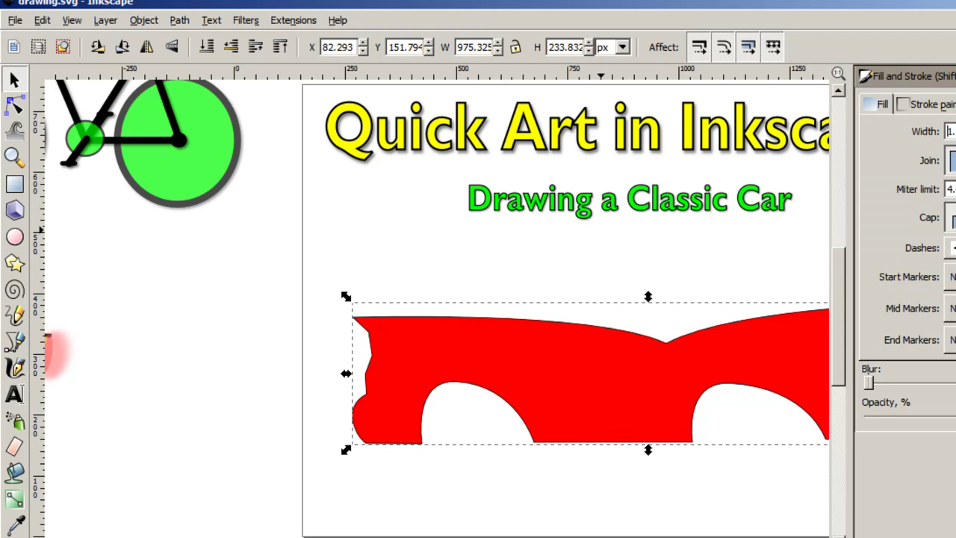
{"action": "left_click", "coordinate": [955, 129]}
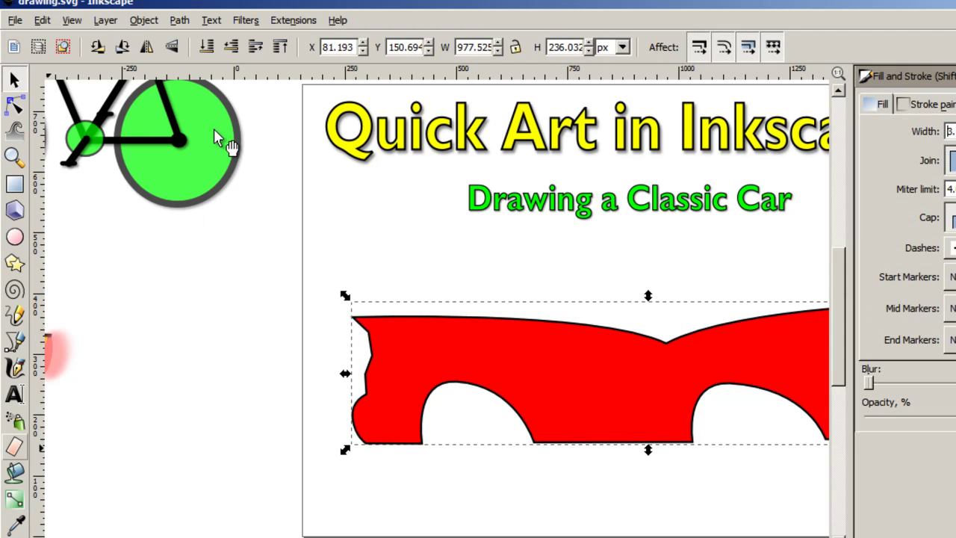
{"action": "key", "text": "Escape"}
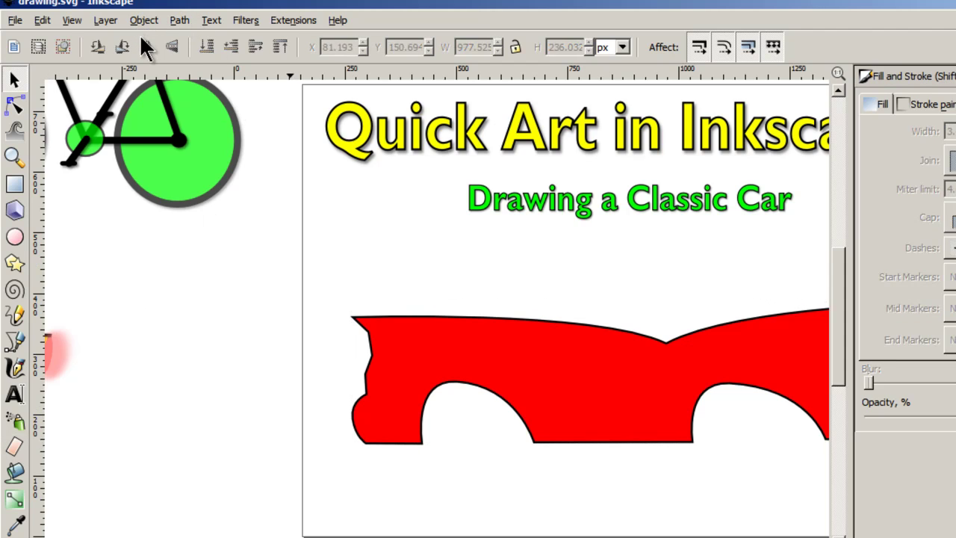
Step: Lengthen and steepen the rear handle of the body's top-edge dip node to bulge the rear fender upward
{"action": "key", "text": "ctrl+Right"}
{"action": "key", "text": "ctrl+Right"}
{"action": "key", "text": "ctrl+Right"}
{"action": "key", "text": "ctrl+Right"}
{"action": "key", "text": "ctrl+Right"}
{"action": "key", "text": "ctrl+Right"}
{"action": "key", "text": "ctrl+Right"}
{"action": "key", "text": "ctrl+Right"}
{"action": "key", "text": "ctrl+Right"}
{"action": "key", "text": "ctrl+Left"}
{"action": "key", "text": "ctrl+Left"}
{"action": "key", "text": "ctrl+Left"}
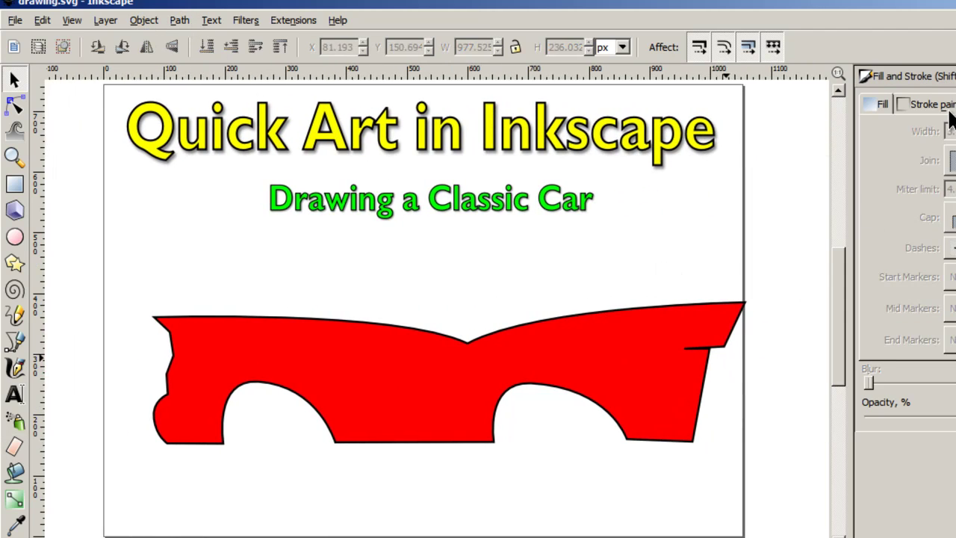
{"action": "left_click", "coordinate": [716, 341]}
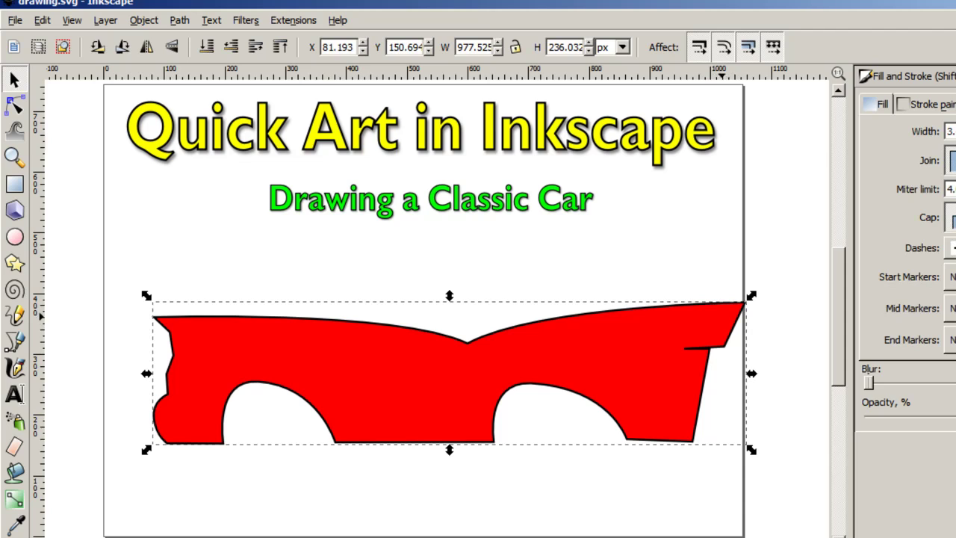
{"action": "key", "text": "n"}
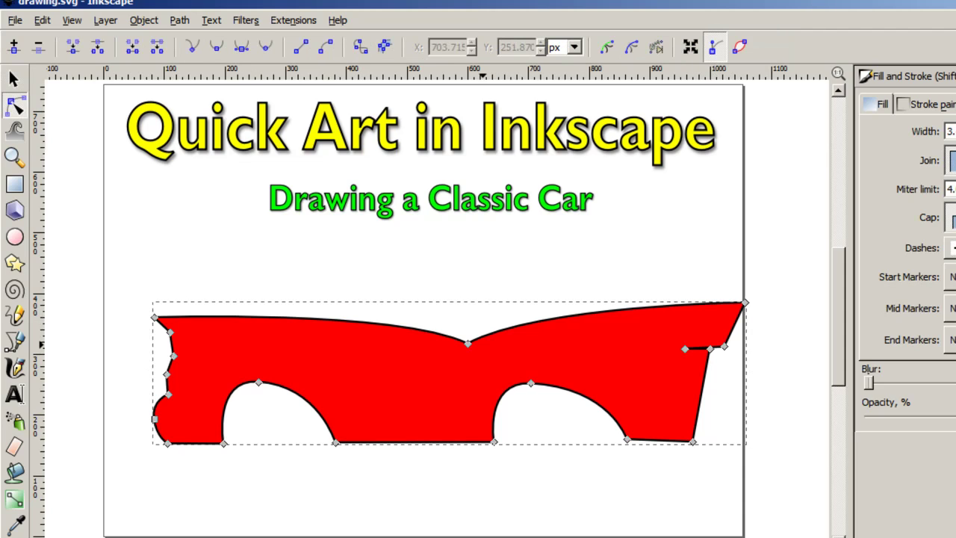
{"action": "left_click", "coordinate": [468, 344]}
{"action": "left_click_drag", "start_coordinate": [539, 305], "coordinate": [548, 284]}
Step: Extend the tail fin's tip rearward and move its lower corner node to about X 1041, Y 312 px
{"action": "left_click_drag", "start_coordinate": [744, 303], "coordinate": [761, 303]}
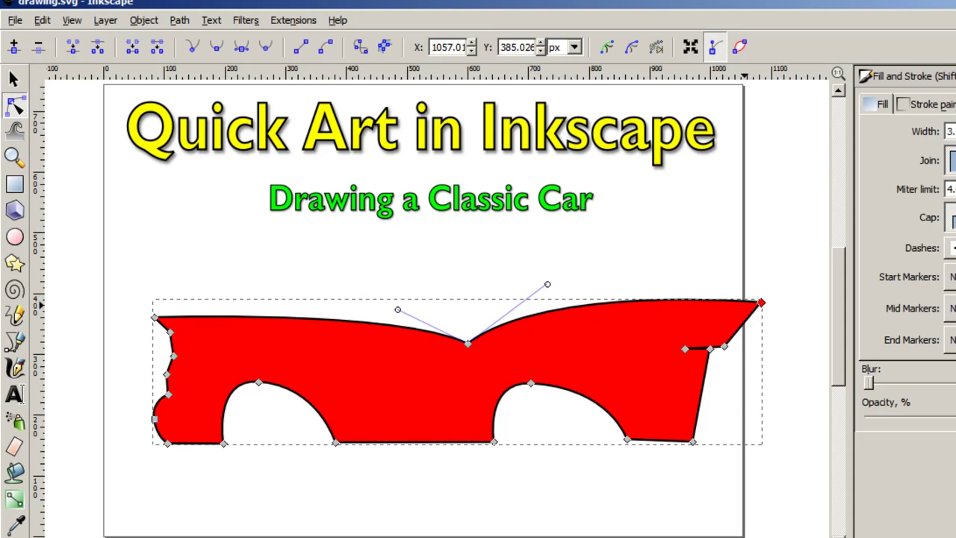
{"action": "left_click_drag", "start_coordinate": [726, 347], "coordinate": [739, 313]}
{"action": "left_click", "coordinate": [24, 111]}
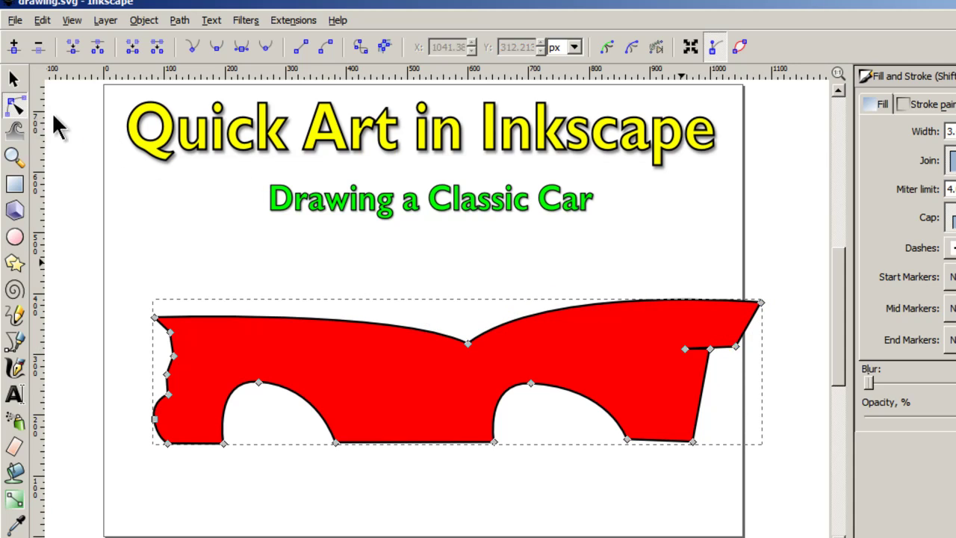
{"action": "key", "text": "Escape"}
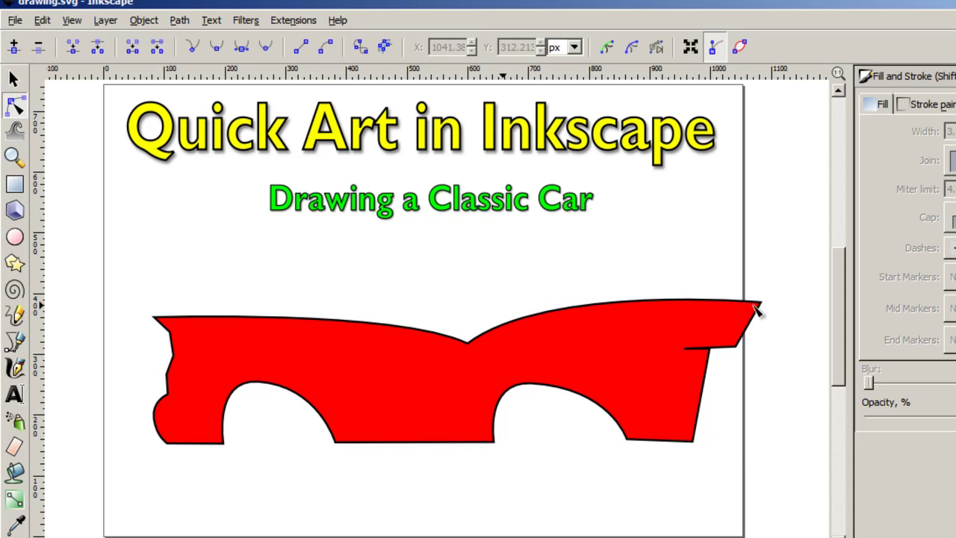
Step: Draw an ellipse about 460 by 200 px over the middle of the body and convert it to a path
{"action": "scroll", "coordinate": [734, 351], "scroll_direction": "left", "scroll_amount": 3}
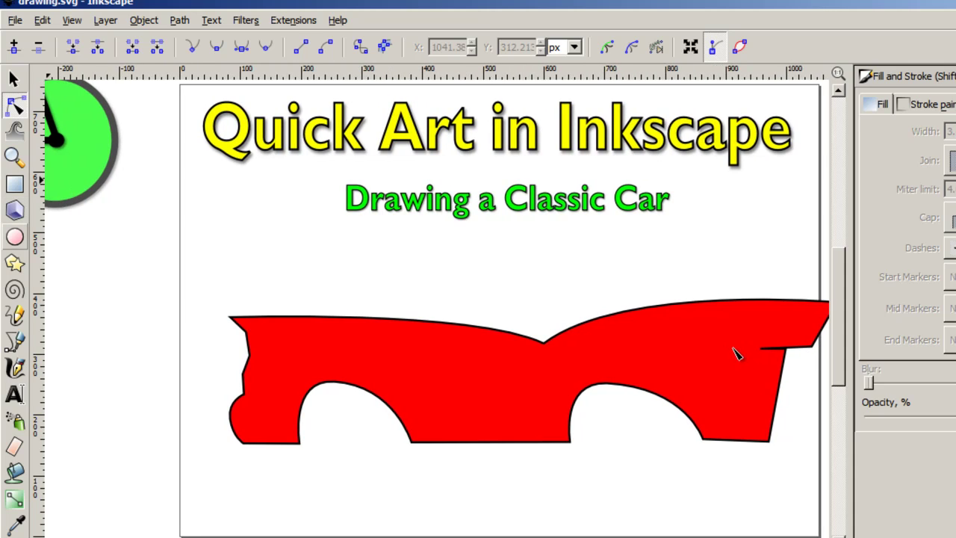
{"action": "key", "text": "e"}
{"action": "mouse_move", "coordinate": [385, 259]}
{"action": "left_mouse_down"}
{"action": "mouse_move", "coordinate": [683, 387]}
{"action": "mouse_move", "coordinate": [668, 375]}
{"action": "mouse_move", "coordinate": [665, 392]}
{"action": "mouse_move", "coordinate": [664, 383]}
{"action": "left_mouse_up"}
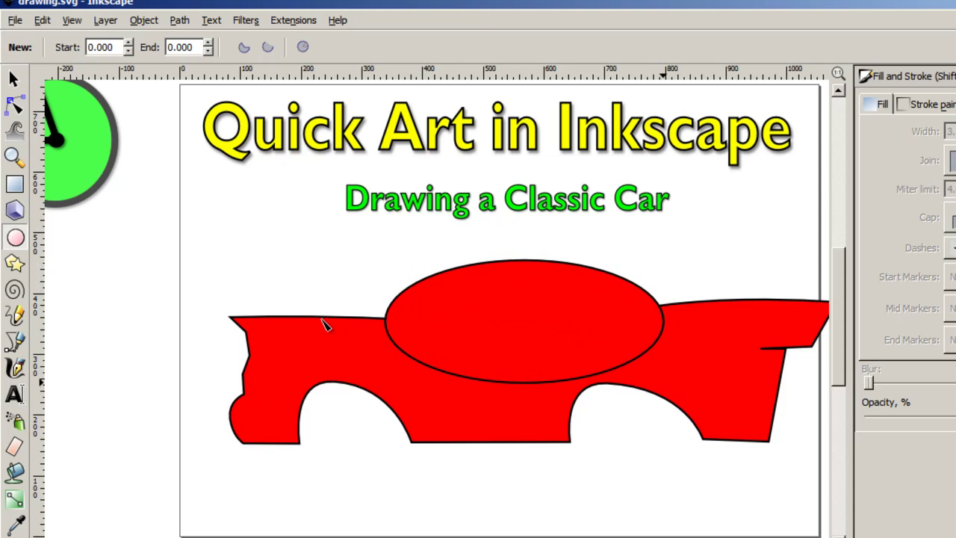
{"action": "left_click", "coordinate": [505, 310]}
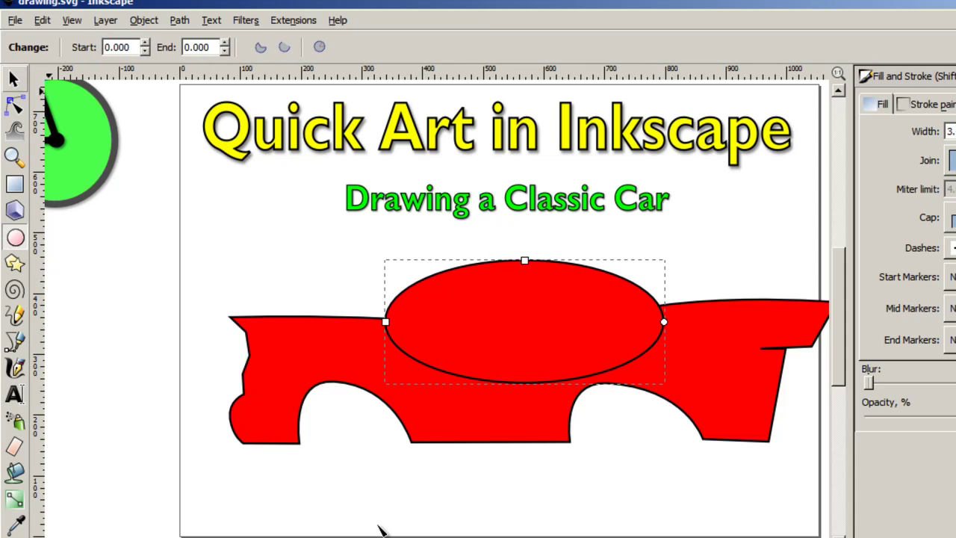
{"action": "left_click", "coordinate": [15, 105]}
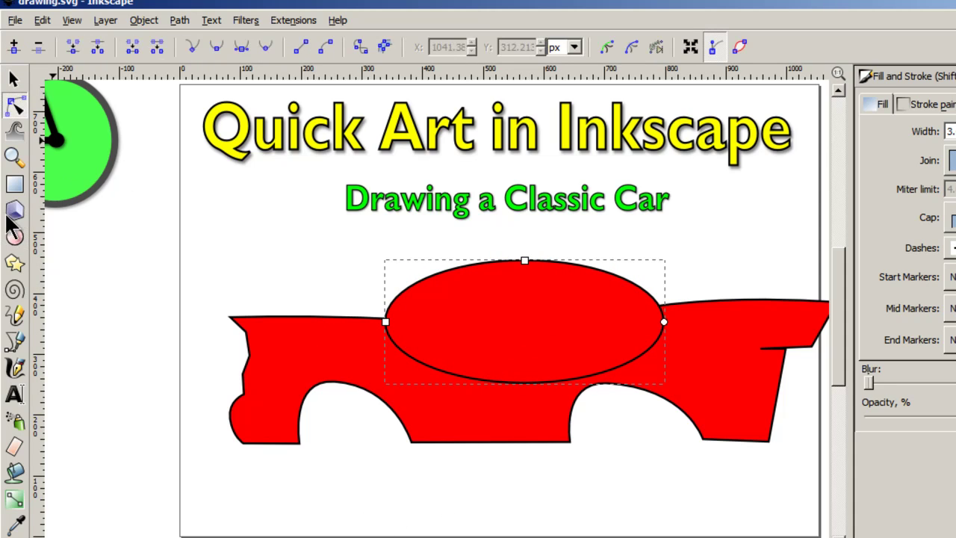
{"action": "key", "text": "alt+p"}
{"action": "key", "text": "Return"}
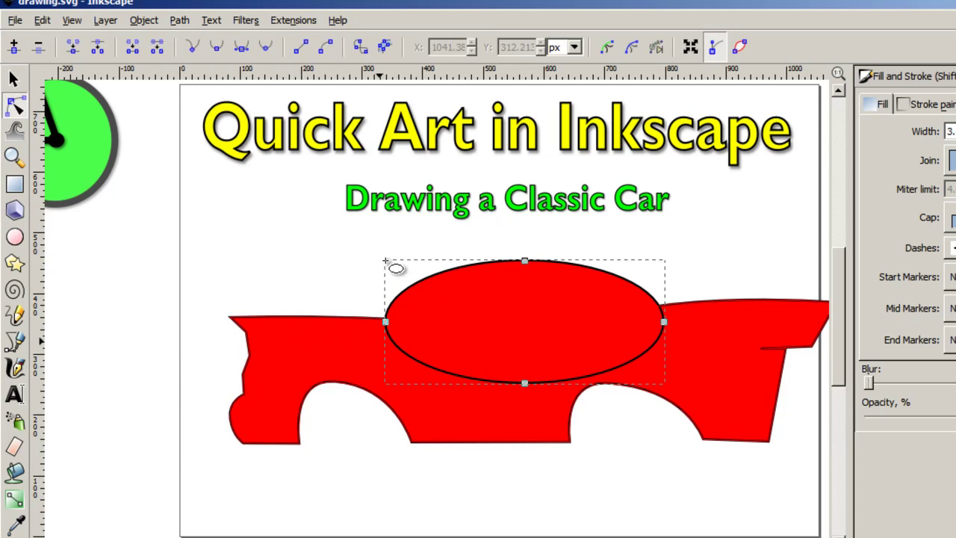
Step: Move the ellipse path's front node rearward to about X 456, Y 355 px to make a steep windshield edge
{"action": "left_click_drag", "start_coordinate": [385, 322], "coordinate": [410, 322]}
{"action": "key", "text": "shift+Right"}
{"action": "key", "text": "shift+Right"}
{"action": "key", "text": "shift+Right"}
{"action": "key", "text": "shift+Right"}
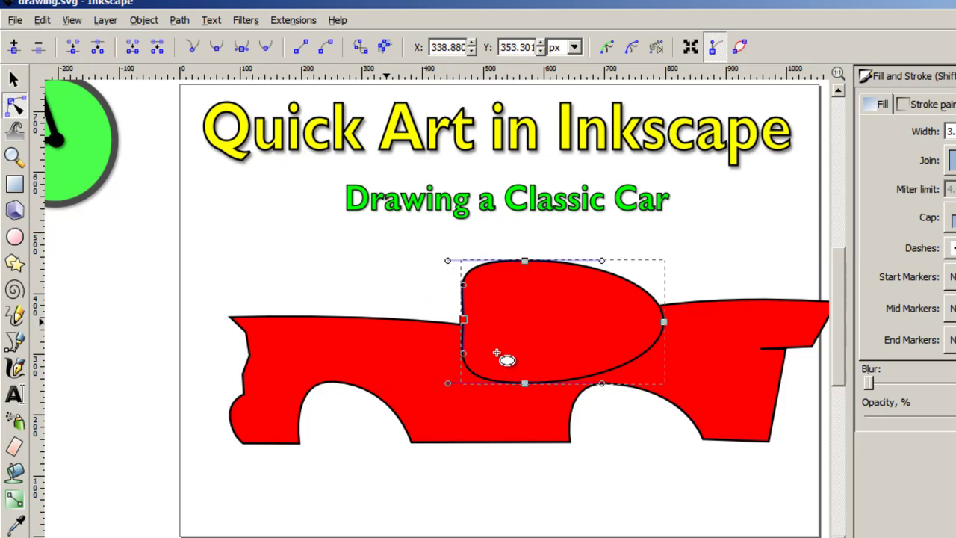
{"action": "left_click_drag", "start_coordinate": [463, 319], "coordinate": [457, 321]}
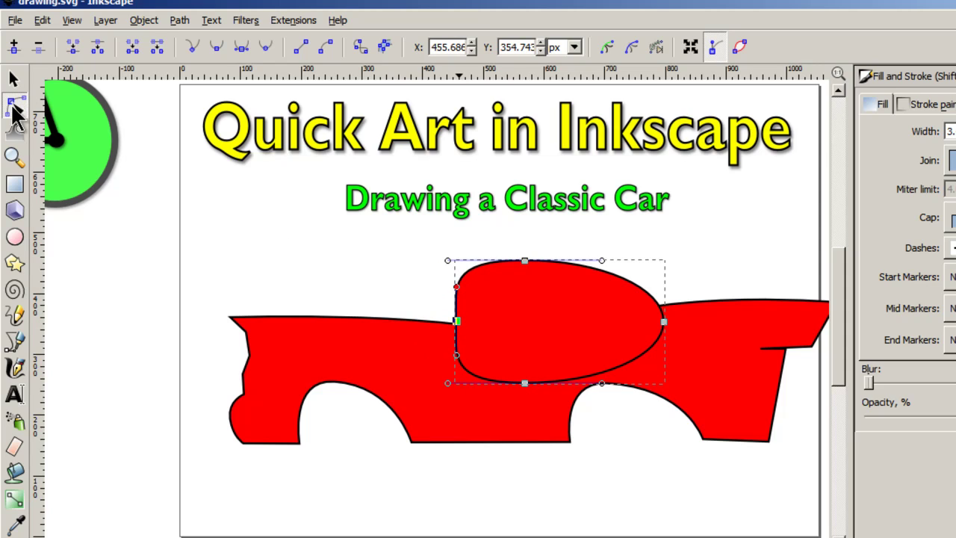
Step: Lengthen the front node's upper handle and move the roof's top node to about X 580, Y 460 px
{"action": "left_click_drag", "start_coordinate": [456, 287], "coordinate": [456, 273]}
{"action": "left_click", "coordinate": [193, 47]}
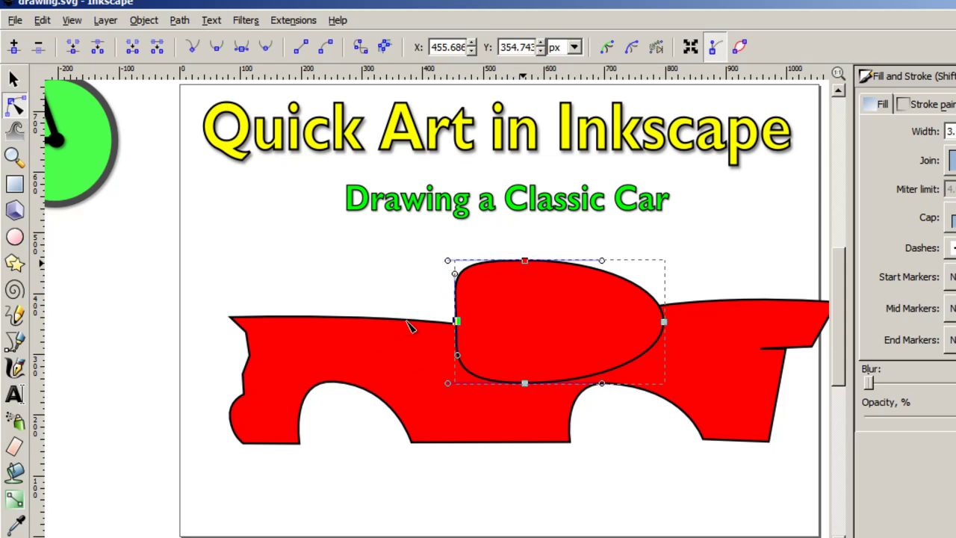
{"action": "mouse_move", "coordinate": [524, 261]}
{"action": "left_mouse_down"}
{"action": "mouse_move", "coordinate": [506, 260]}
{"action": "mouse_move", "coordinate": [532, 257]}
{"action": "left_mouse_up"}
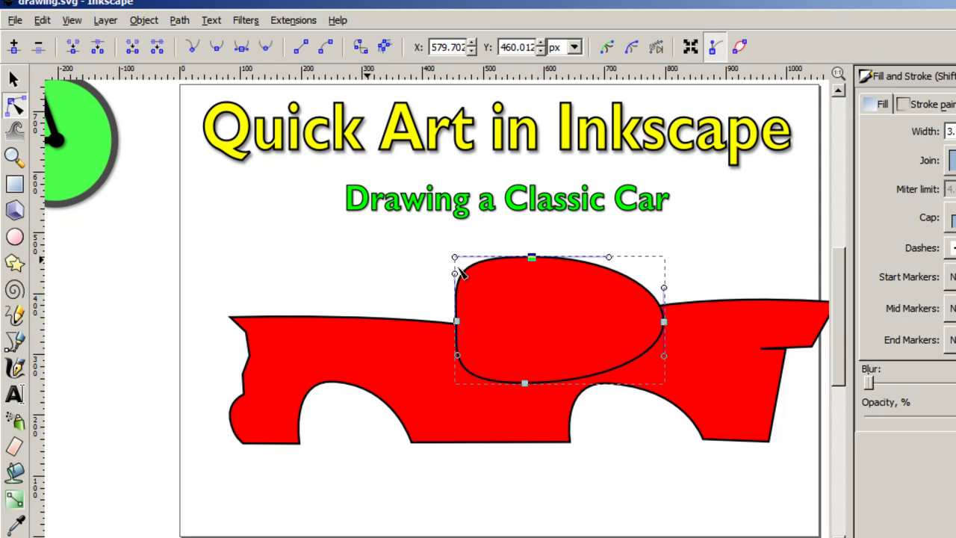
Step: Move the whole roof shape forward to about X 398, Y 259 px and fill it with white
{"action": "key", "text": "s"}
{"action": "left_click_drag", "start_coordinate": [517, 270], "coordinate": [536, 269]}
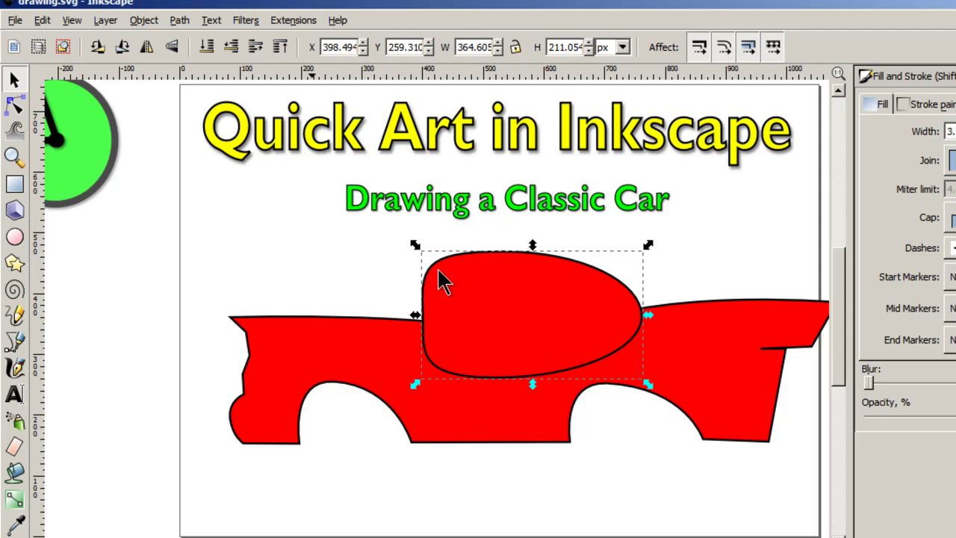
{"action": "left_click", "coordinate": [480, 307]}
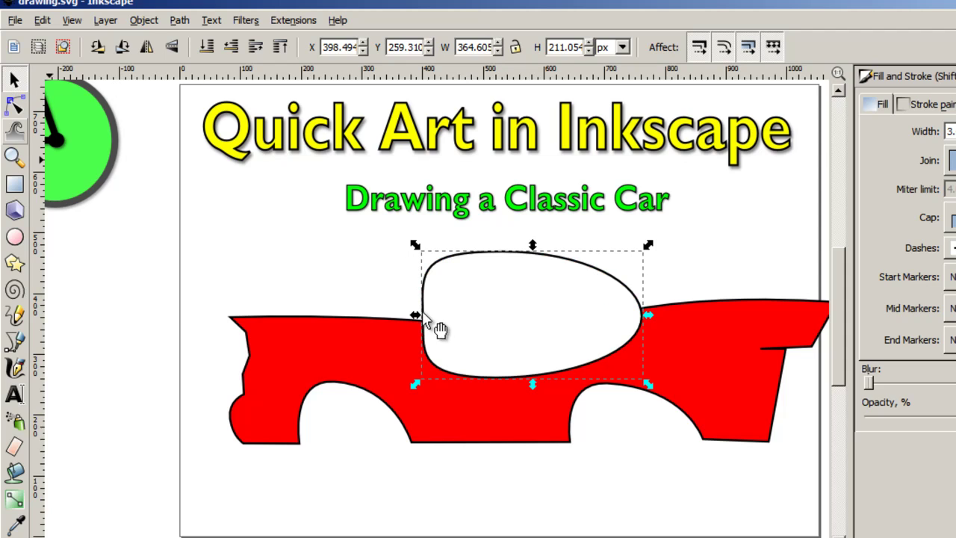
Step: Lower the roof shape behind the body and move it to about X 373, Y 239 px
{"action": "key", "text": "Page_Down"}
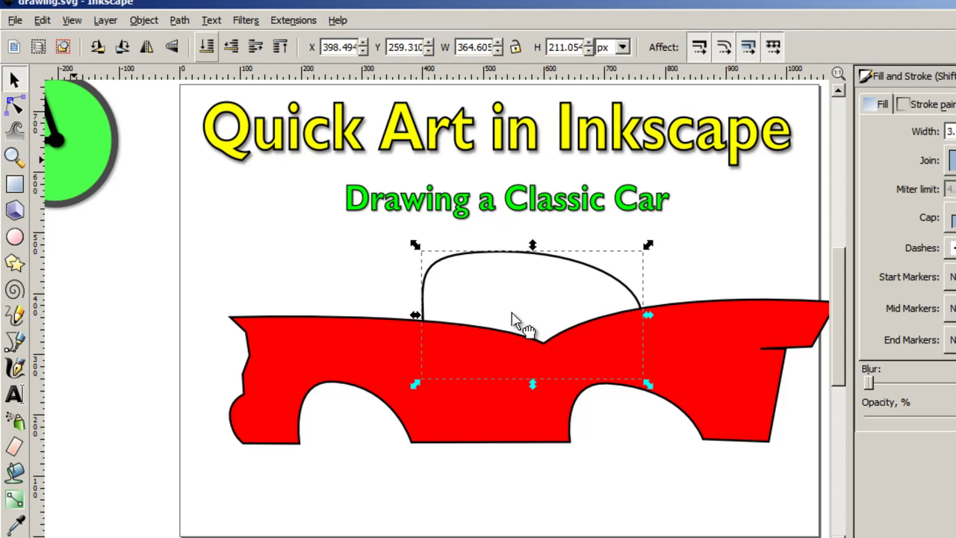
{"action": "left_click_drag", "start_coordinate": [477, 298], "coordinate": [462, 310]}
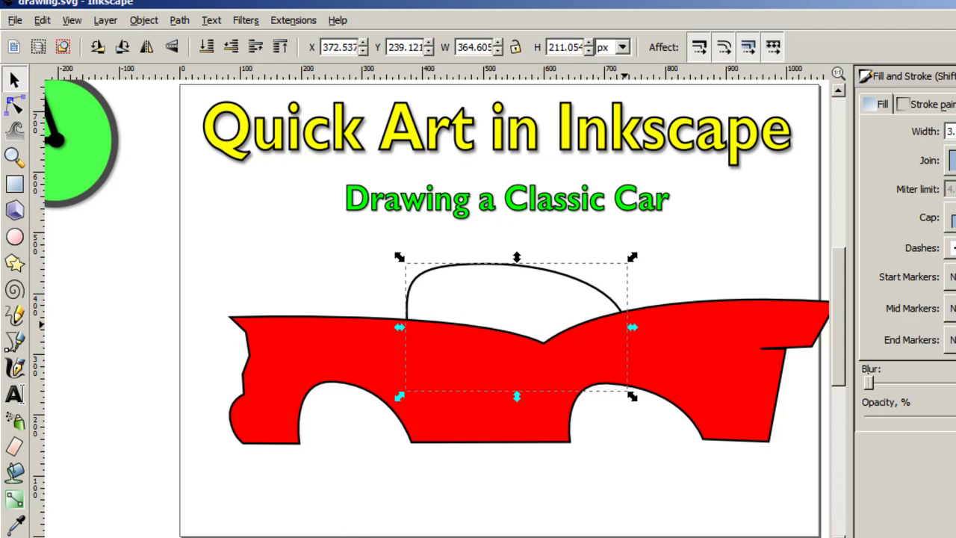
Step: Stretch the roof shape rearward toward the tail, and undo the accidental shift of the body
{"action": "left_click_drag", "start_coordinate": [632, 327], "coordinate": [670, 326]}
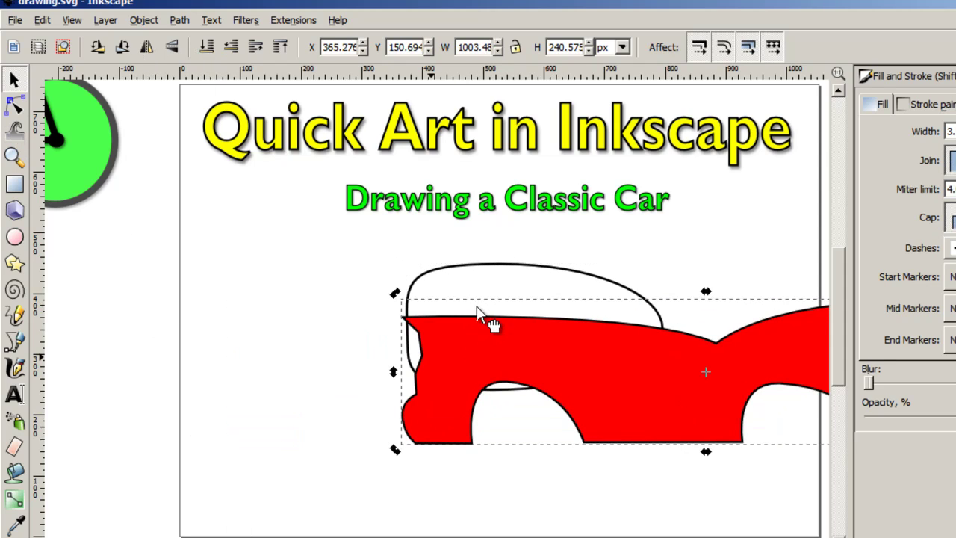
{"action": "key", "text": "ctrl+z"}
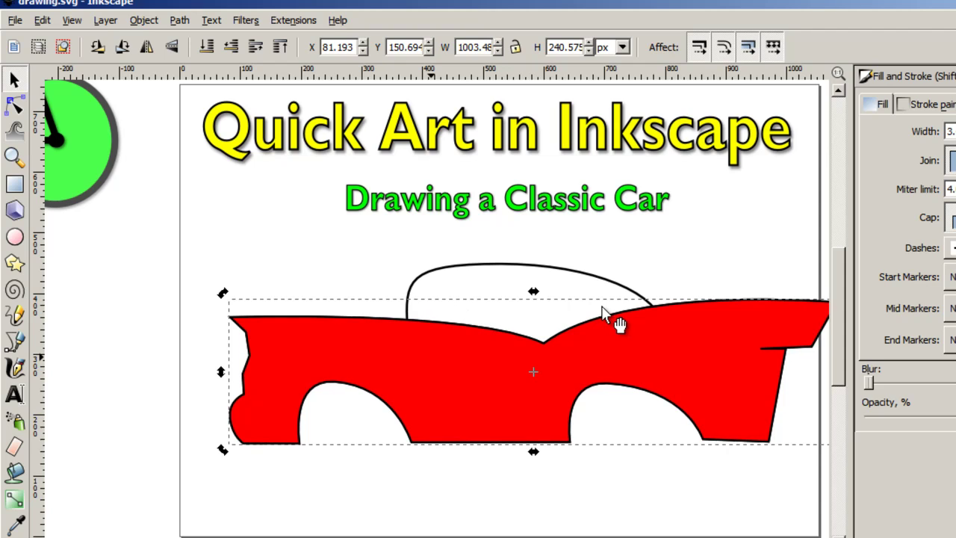
{"action": "key", "text": "Escape"}
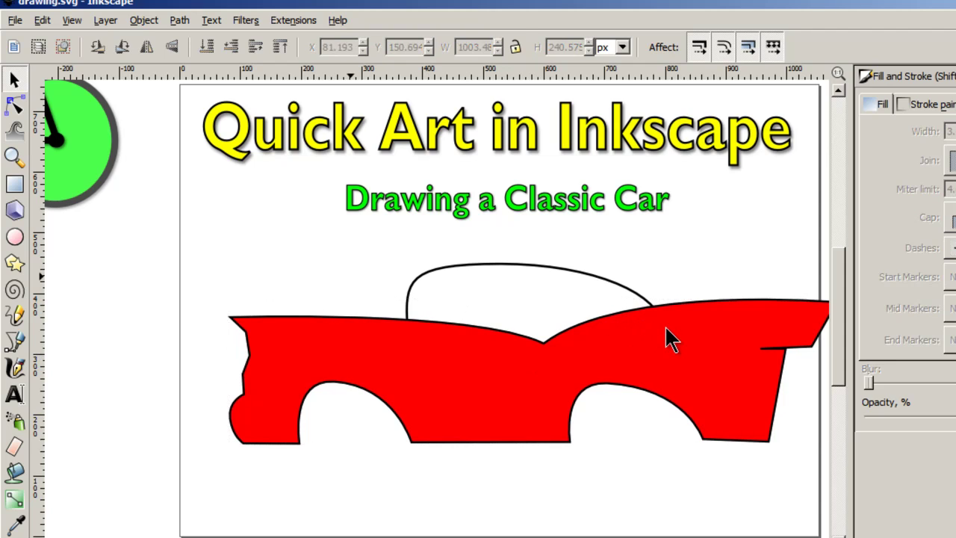
Step: Duplicate the roof shape, raise the copy to the top and narrow it from the rear to about 330 px wide
{"action": "left_click", "coordinate": [485, 314]}
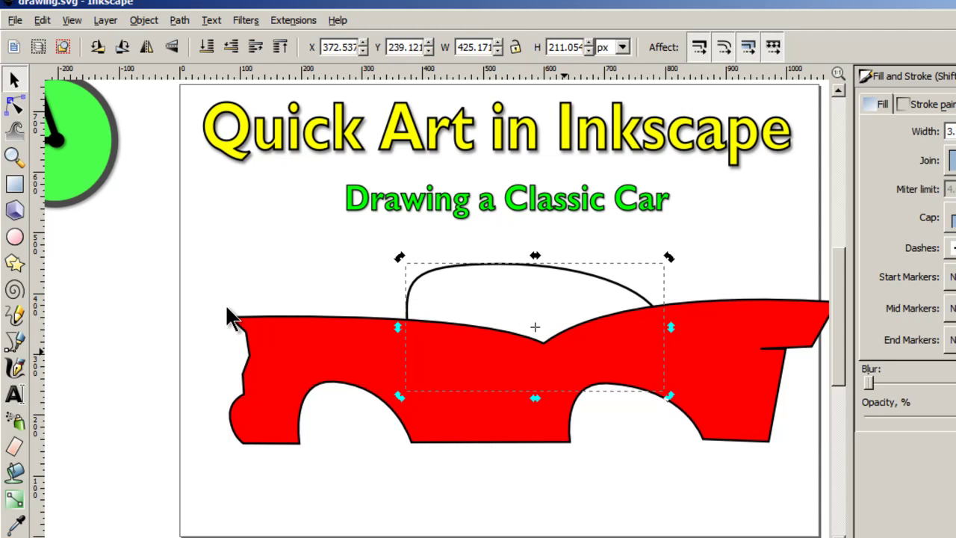
{"action": "key", "text": "Home"}
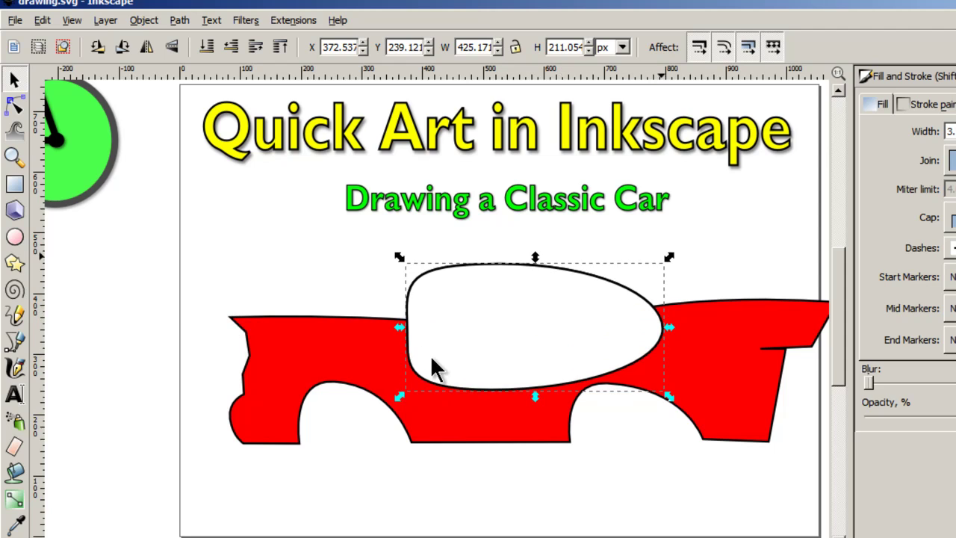
{"action": "left_click_drag", "start_coordinate": [669, 257], "coordinate": [629, 274]}
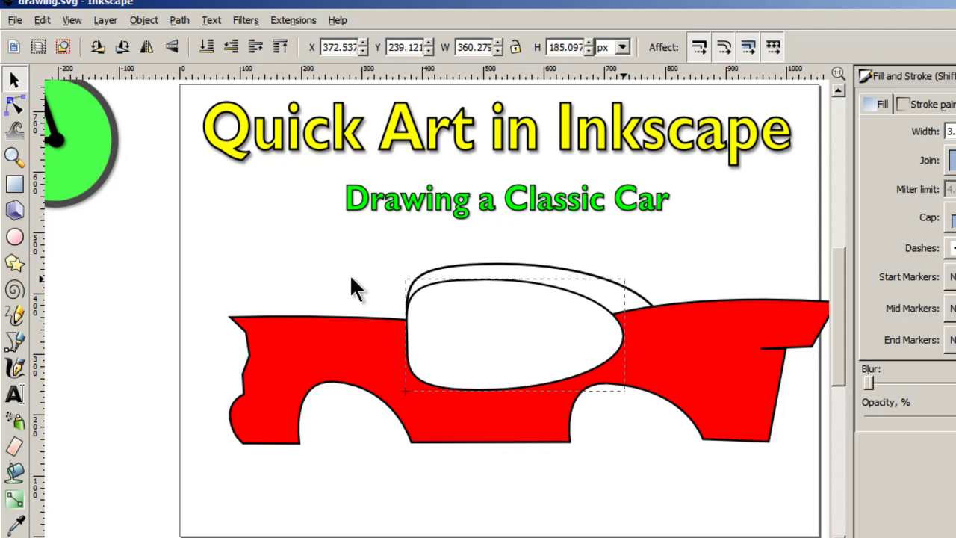
{"action": "key", "text": "ctrl+z"}
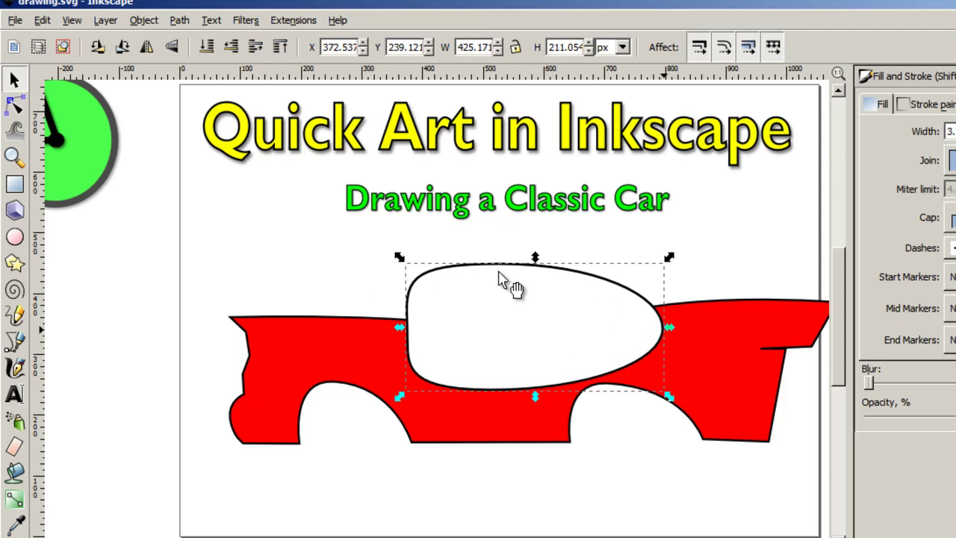
{"action": "left_click_drag", "start_coordinate": [668, 327], "coordinate": [617, 329]}
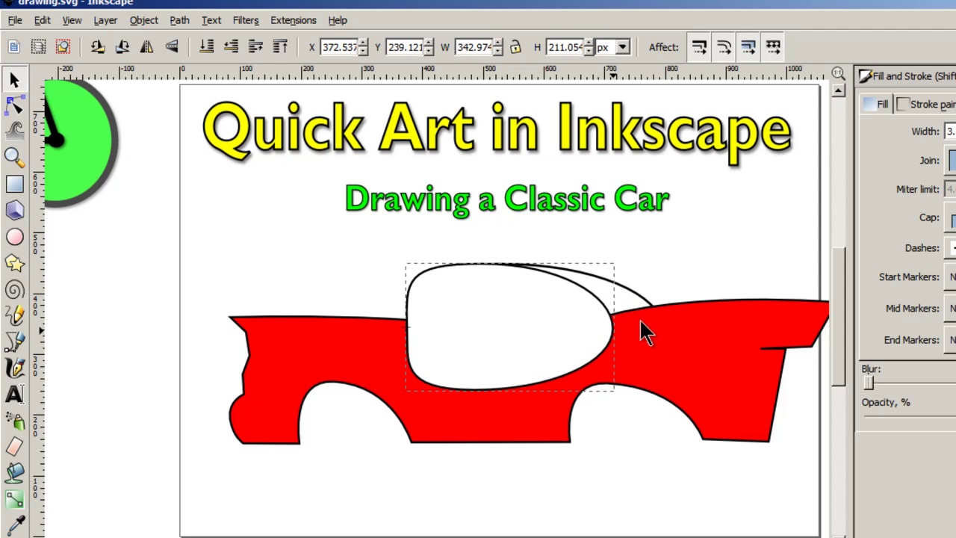
{"action": "left_click_drag", "start_coordinate": [657, 293], "coordinate": [657, 261]}
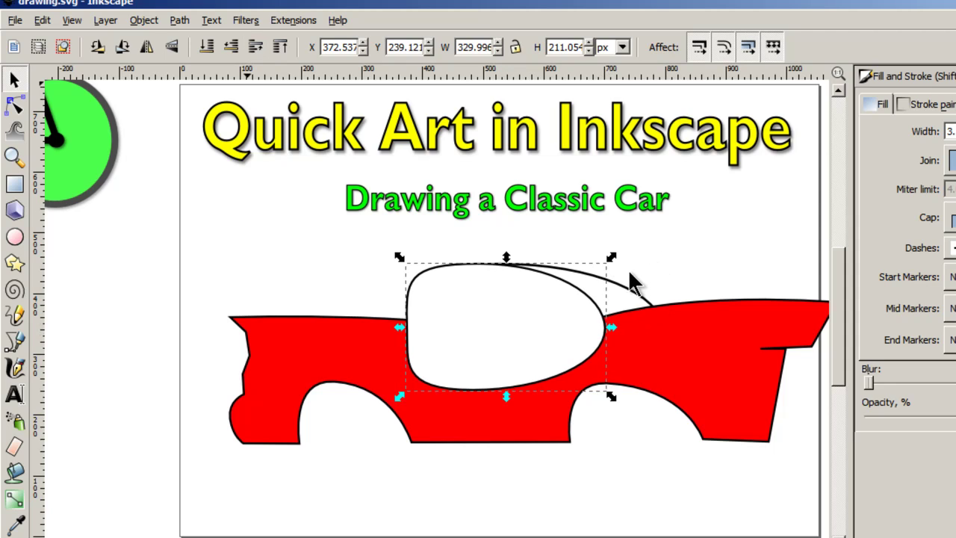
Step: Lower the window copy behind the body and reduce it to about 314 px wide and 202 px high
{"action": "key", "text": "Page_Down"}
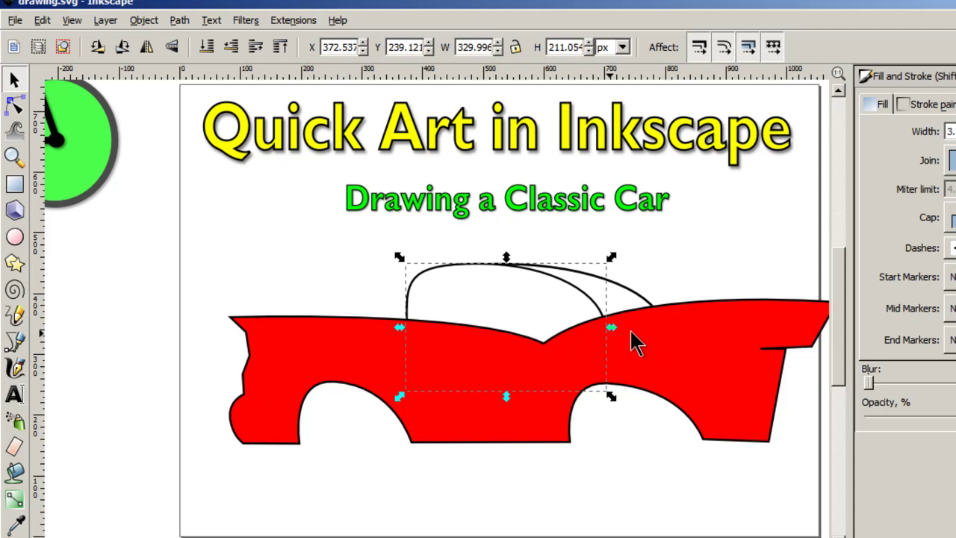
{"action": "left_click_drag", "start_coordinate": [621, 332], "coordinate": [612, 332]}
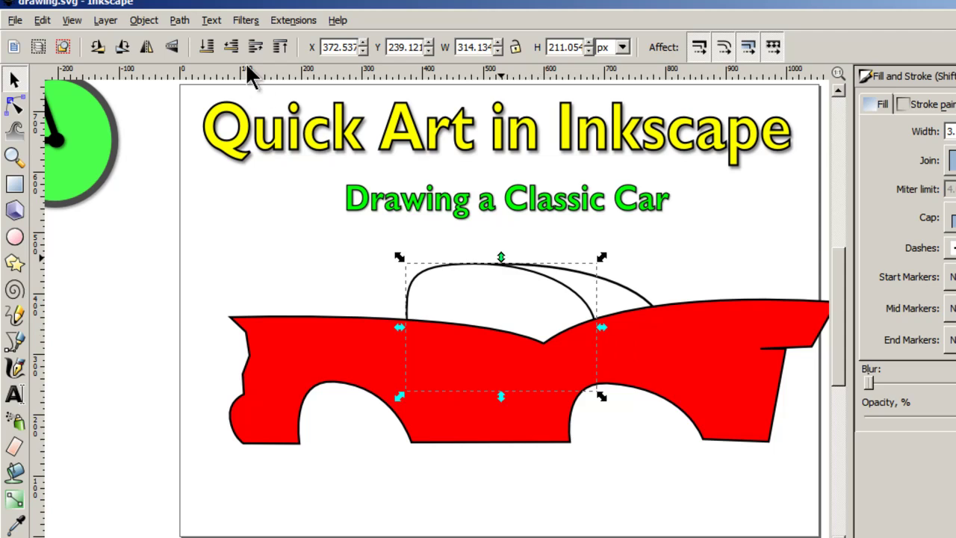
{"action": "left_click_drag", "start_coordinate": [501, 258], "coordinate": [500, 266]}
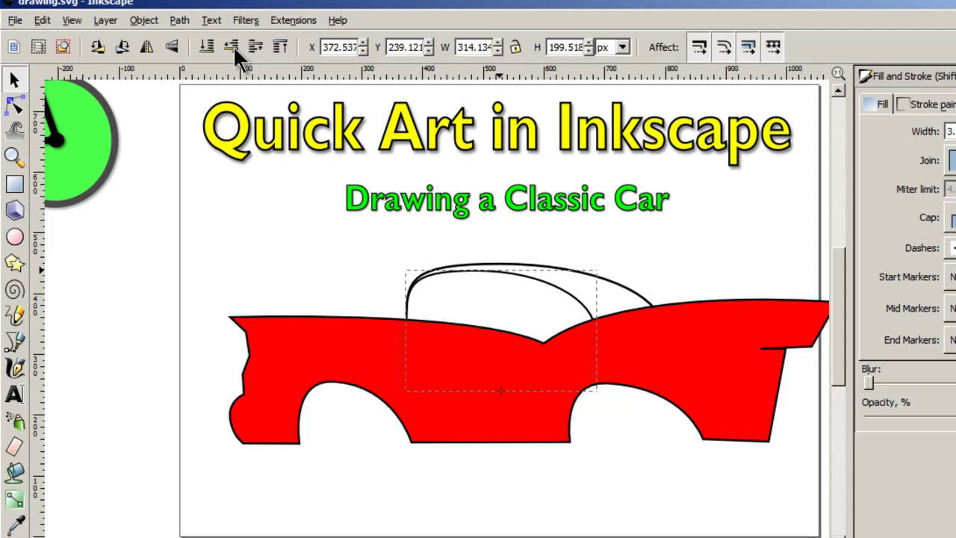
{"action": "left_click", "coordinate": [692, 250]}
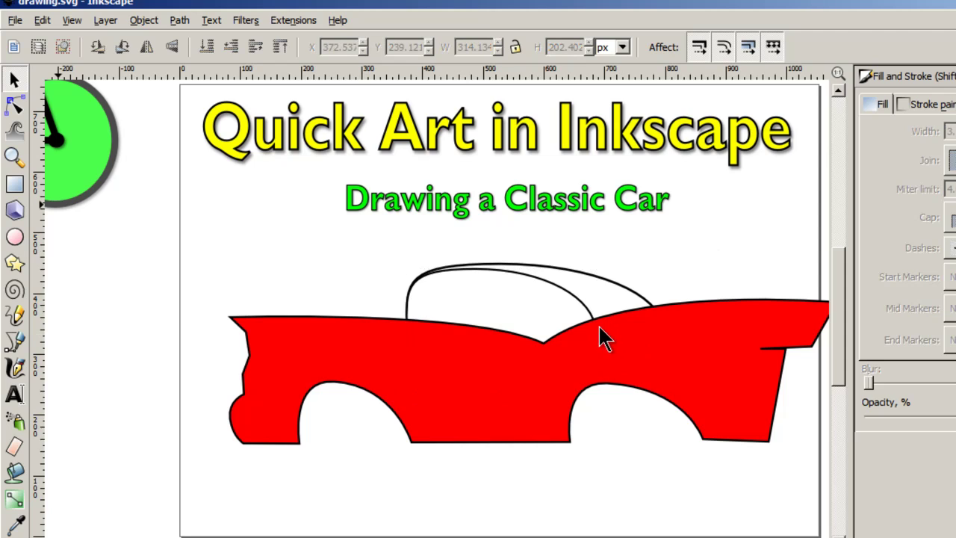
Step: Fill the larger roof shape with the red sampled from the car body
{"action": "left_click", "coordinate": [500, 264]}
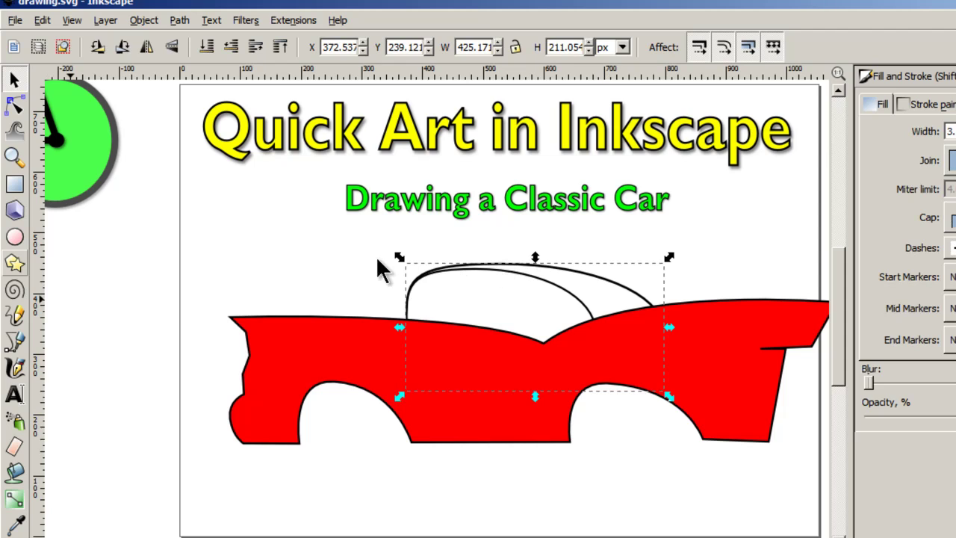
{"action": "key", "text": "F7"}
{"action": "left_click", "coordinate": [571, 328]}
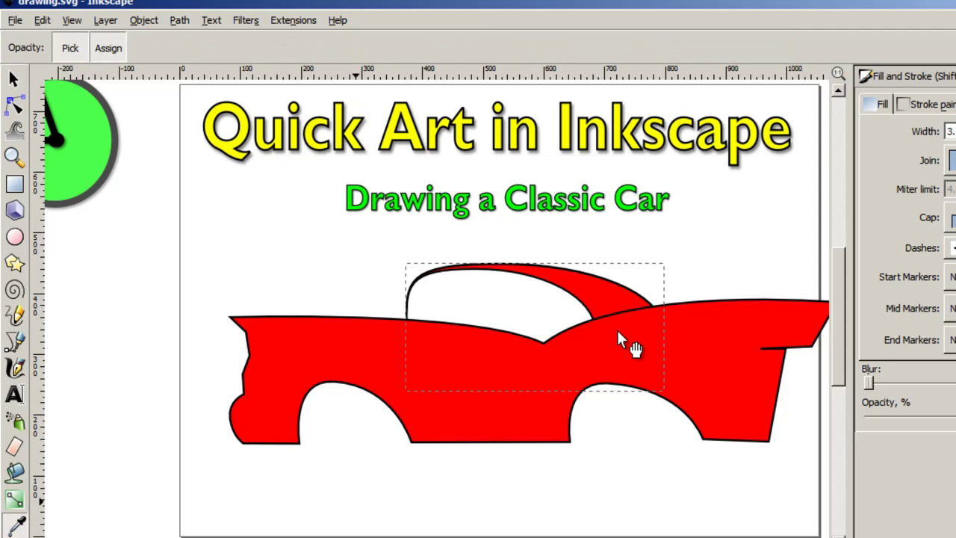
{"action": "left_click", "coordinate": [13, 78]}
{"action": "left_click", "coordinate": [560, 303]}
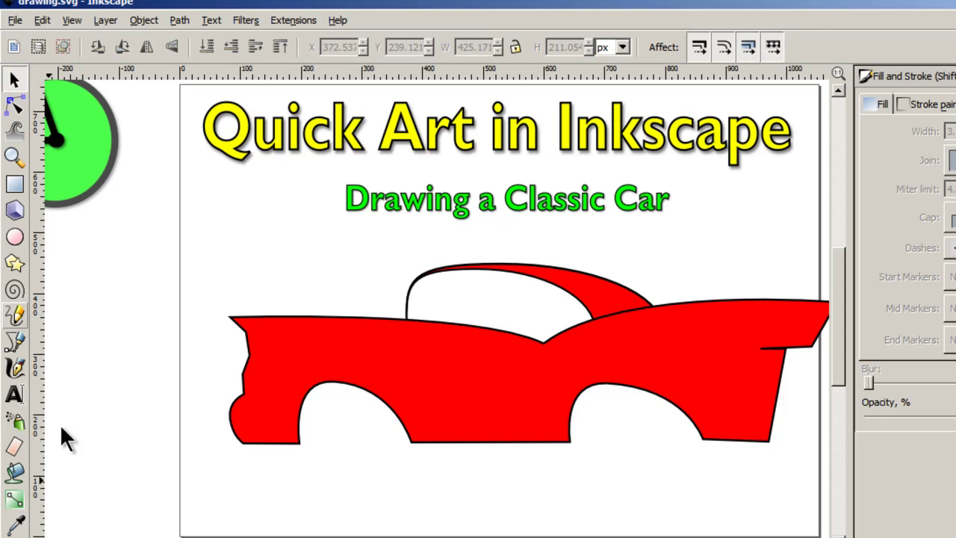
Step: Try reshaping the window's front upper curve with its front node's handle, and undo the change
{"action": "key", "text": "b"}
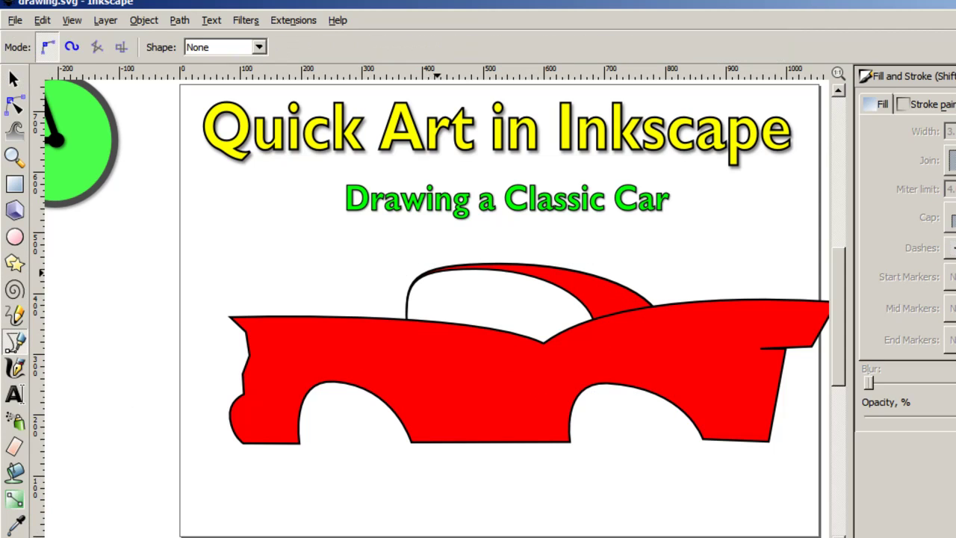
{"action": "left_click", "coordinate": [14, 104]}
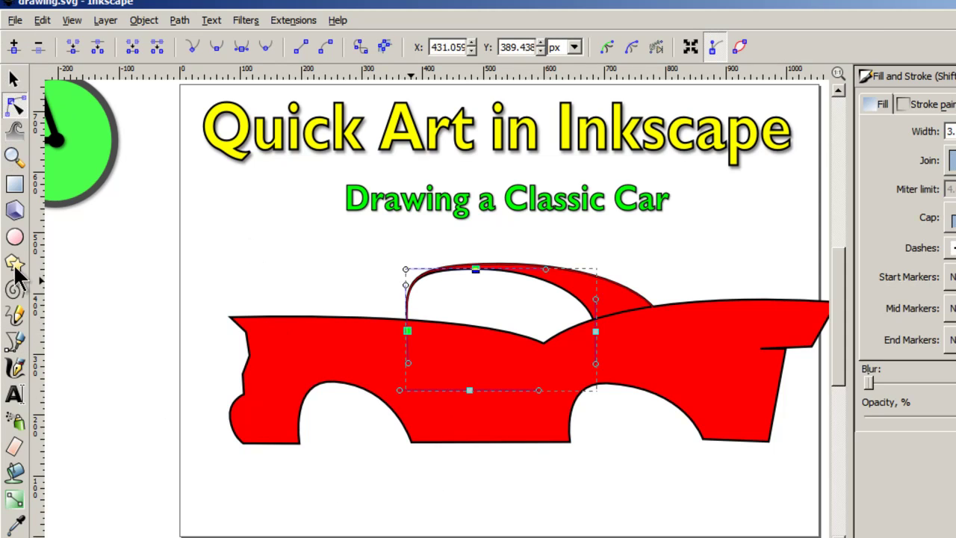
{"action": "left_click", "coordinate": [16, 346]}
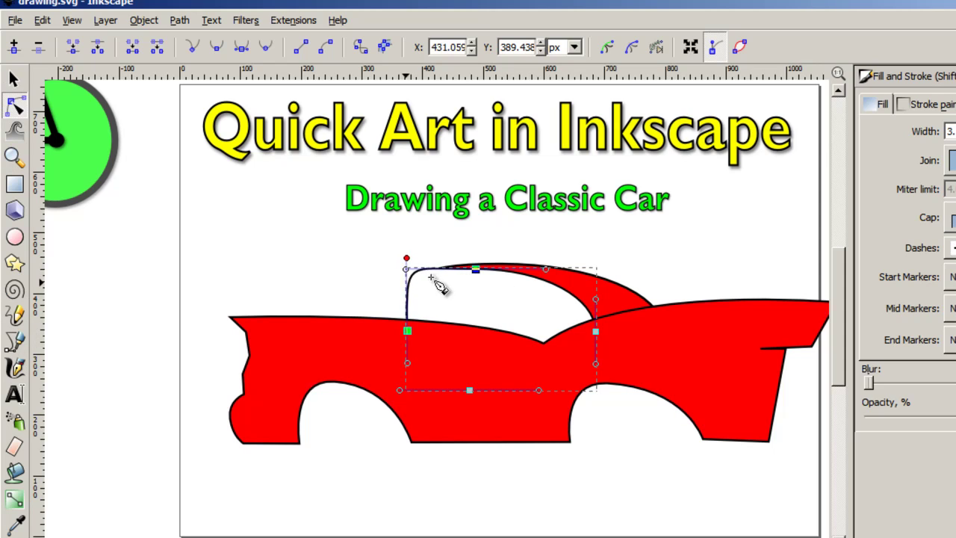
{"action": "left_click", "coordinate": [19, 112]}
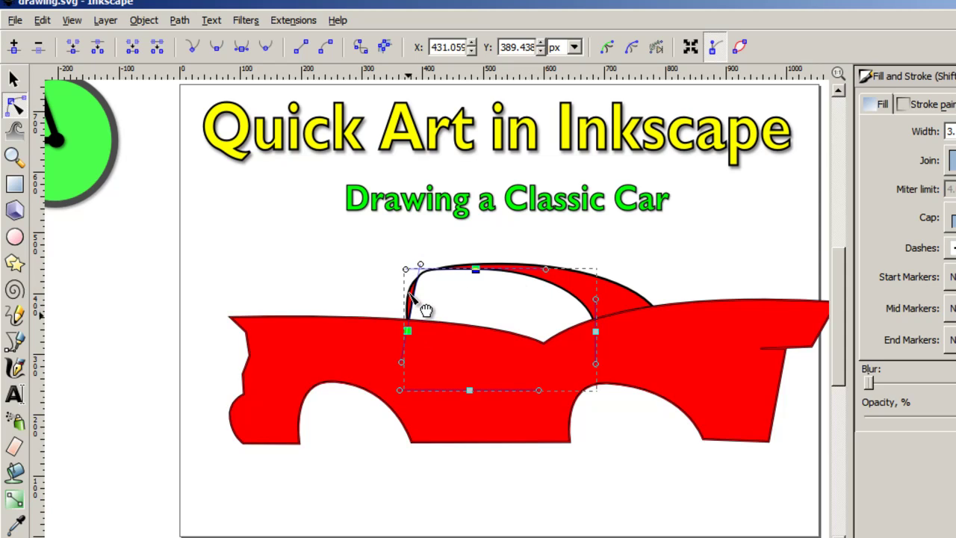
{"action": "key", "text": "ctrl+z"}
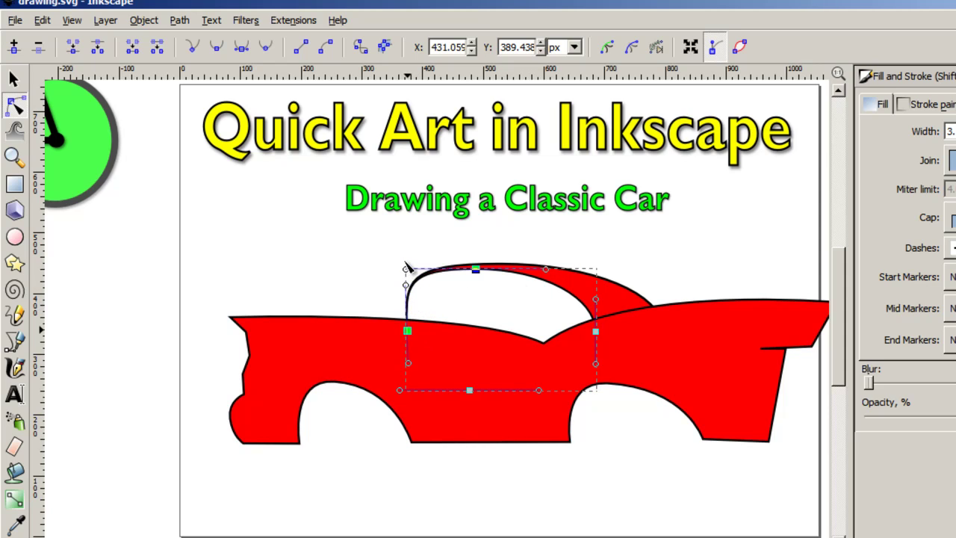
{"action": "left_click", "coordinate": [408, 255]}
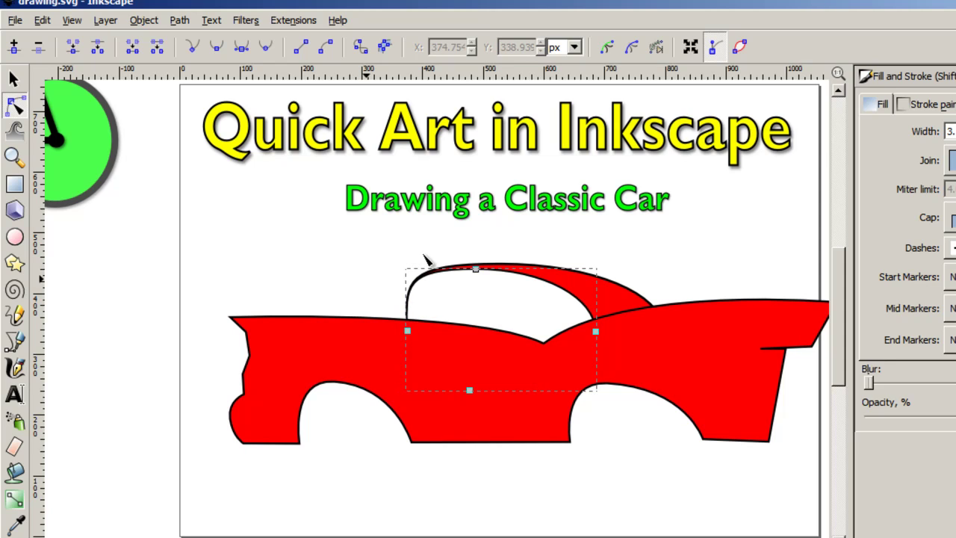
{"action": "left_click", "coordinate": [418, 262]}
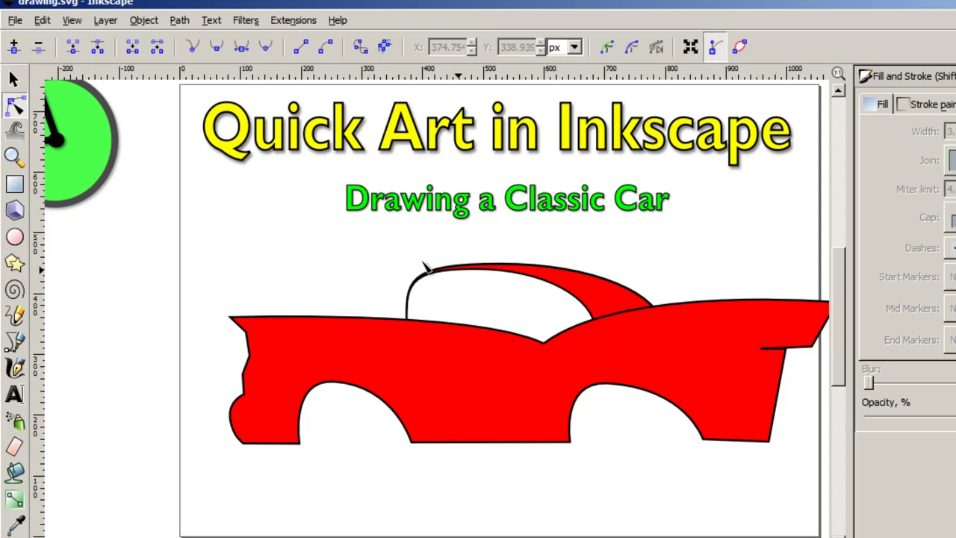
Step: Try adding a node on the window's upper front edge and moving it to about X 456, Y 445 px
{"action": "left_click", "coordinate": [458, 269]}
{"action": "left_click", "coordinate": [457, 269]}
{"action": "mouse_move", "coordinate": [458, 269]}
{"action": "left_mouse_down"}
{"action": "mouse_move", "coordinate": [446, 269]}
{"action": "mouse_move", "coordinate": [456, 267]}
{"action": "left_mouse_up"}
{"action": "left_click_drag", "start_coordinate": [425, 323], "coordinate": [409, 335]}
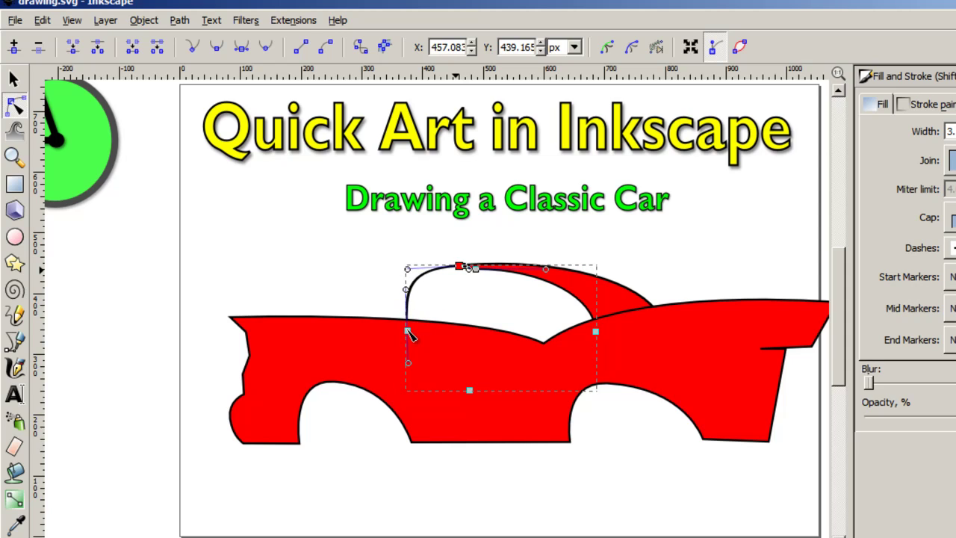
{"action": "key", "text": "Left"}
{"action": "key", "text": "Left"}
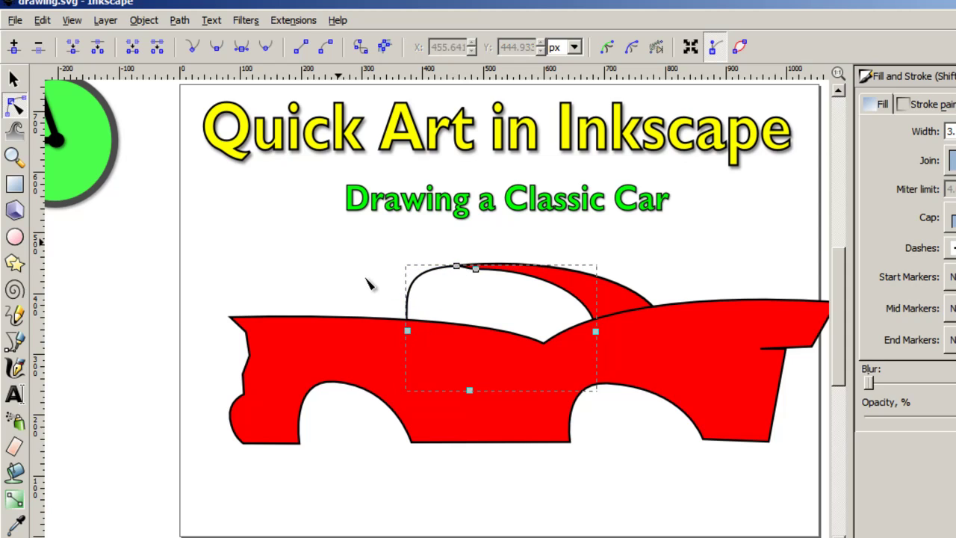
{"action": "left_click", "coordinate": [369, 282]}
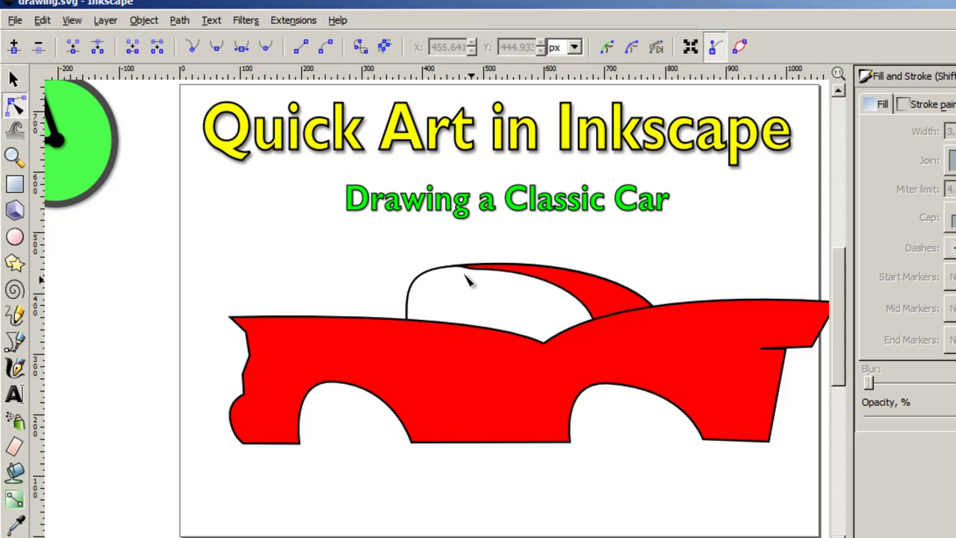
{"action": "left_click_drag", "start_coordinate": [443, 263], "coordinate": [508, 284]}
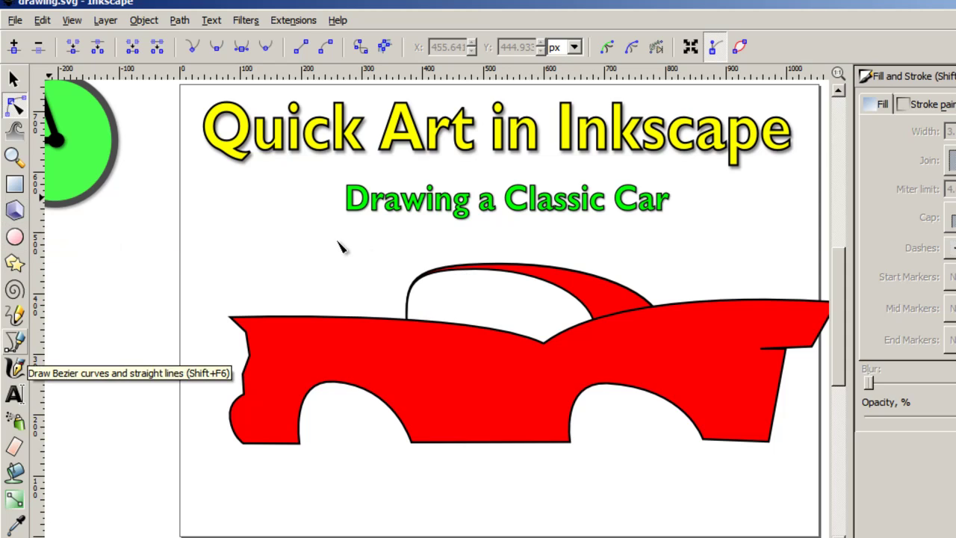
Step: Draw two thin, nearly vertical divider lines across the side window, about 82 px tall in front and 98 px tall behind
{"action": "key", "text": "x"}
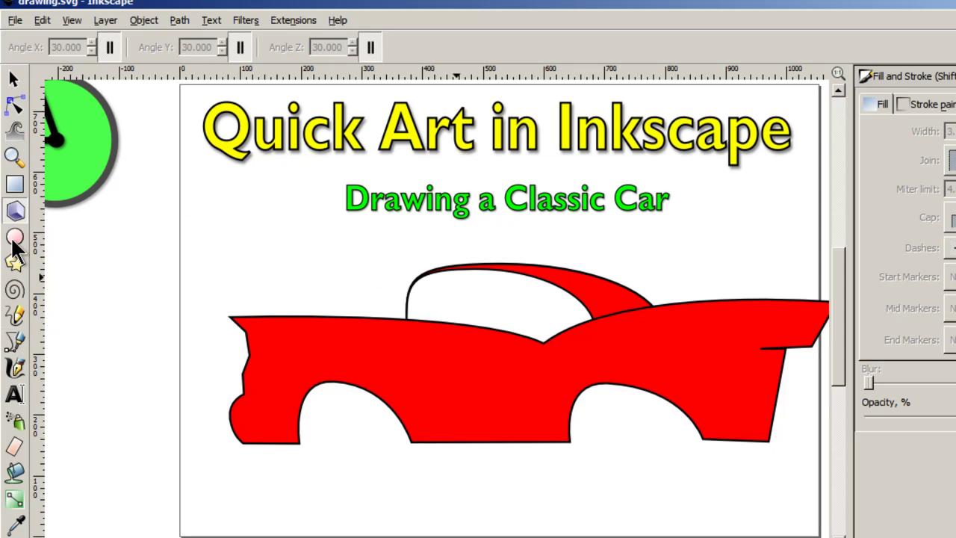
{"action": "key", "text": "Tab"}
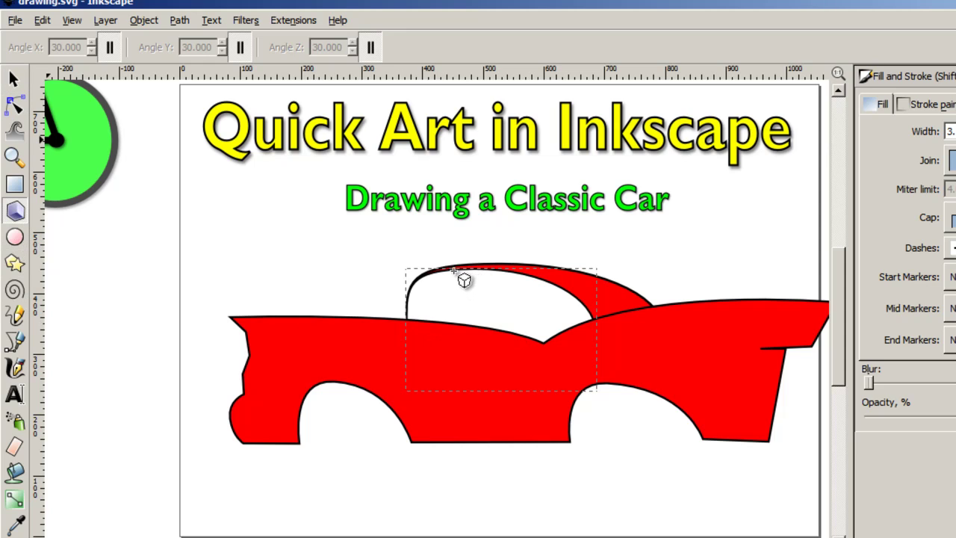
{"action": "left_click", "coordinate": [15, 341]}
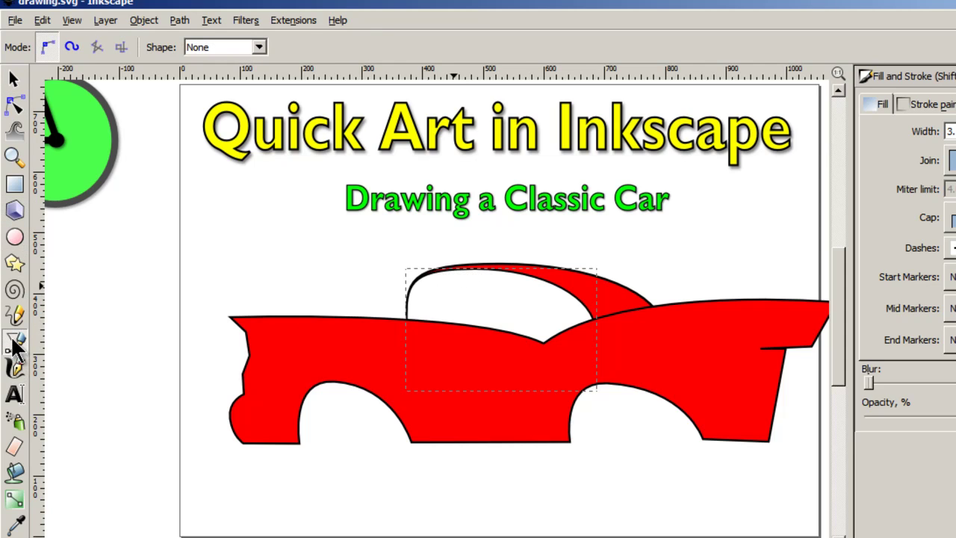
{"action": "left_click", "coordinate": [445, 273]}
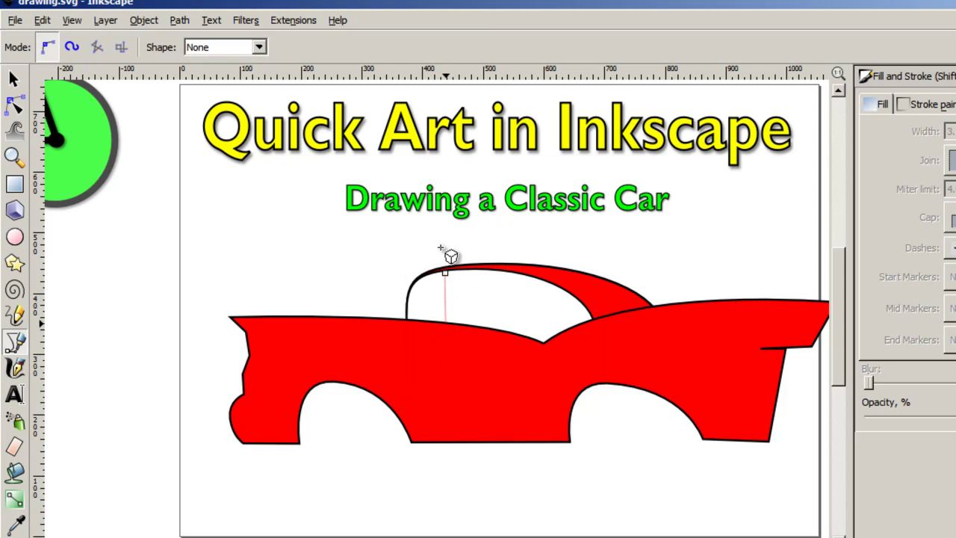
{"action": "key", "text": "Return"}
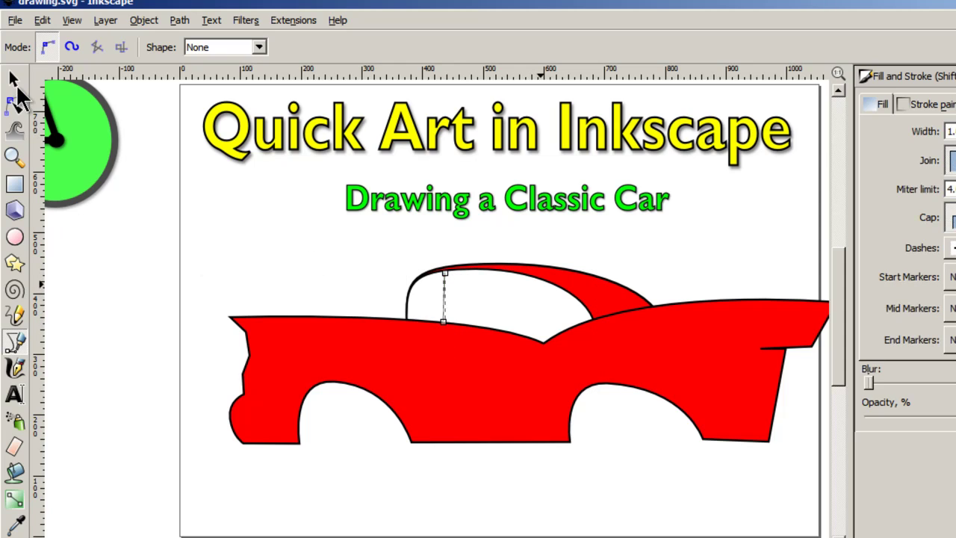
{"action": "left_click", "coordinate": [519, 275]}
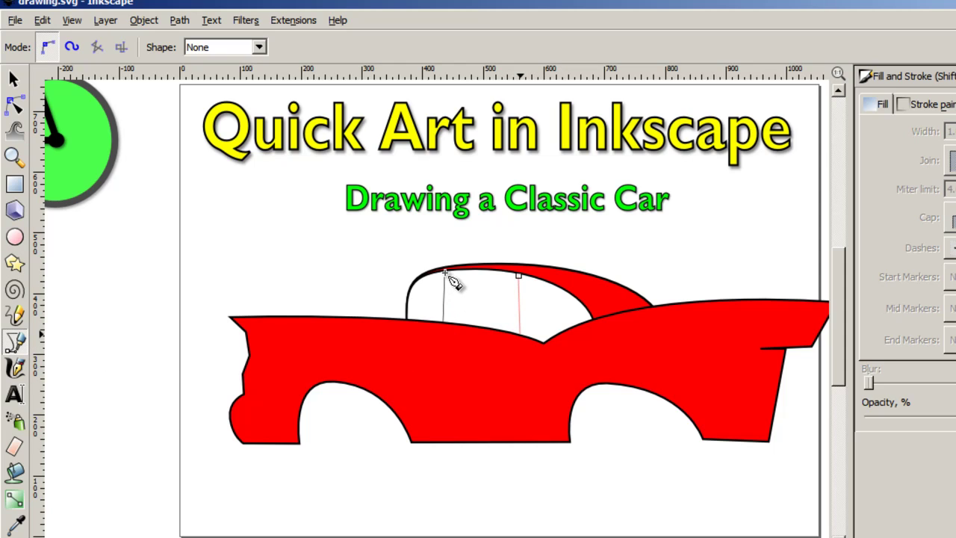
{"action": "key", "text": "Return"}
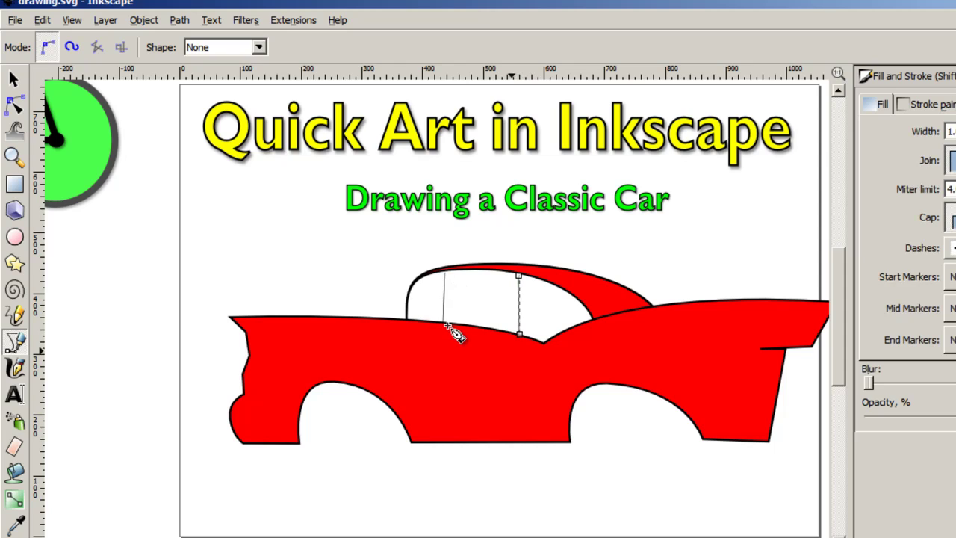
Step: Stretch the rear window divider line downward to a height of about 100.5 px
{"action": "key", "text": "s"}
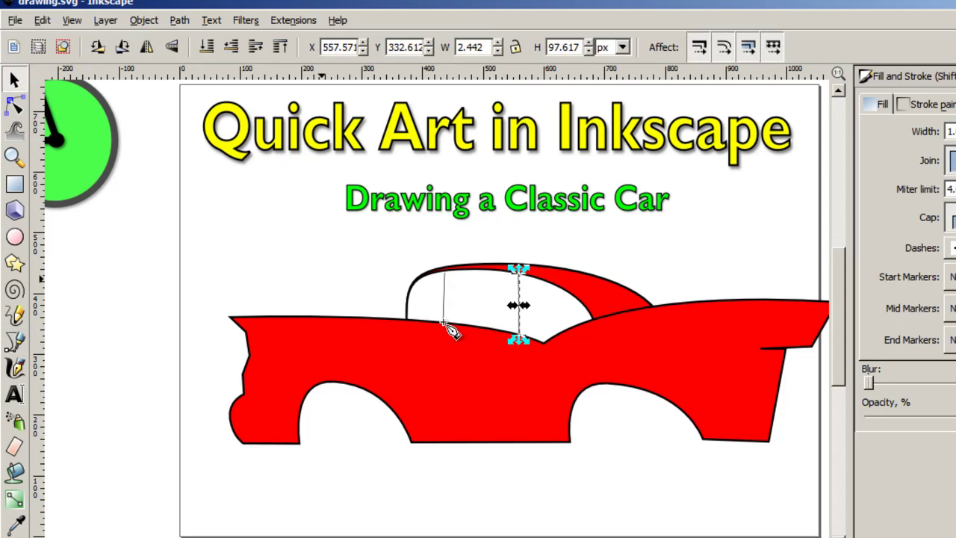
{"action": "left_click_drag", "start_coordinate": [520, 338], "coordinate": [520, 340]}
{"action": "left_click", "coordinate": [520, 332]}
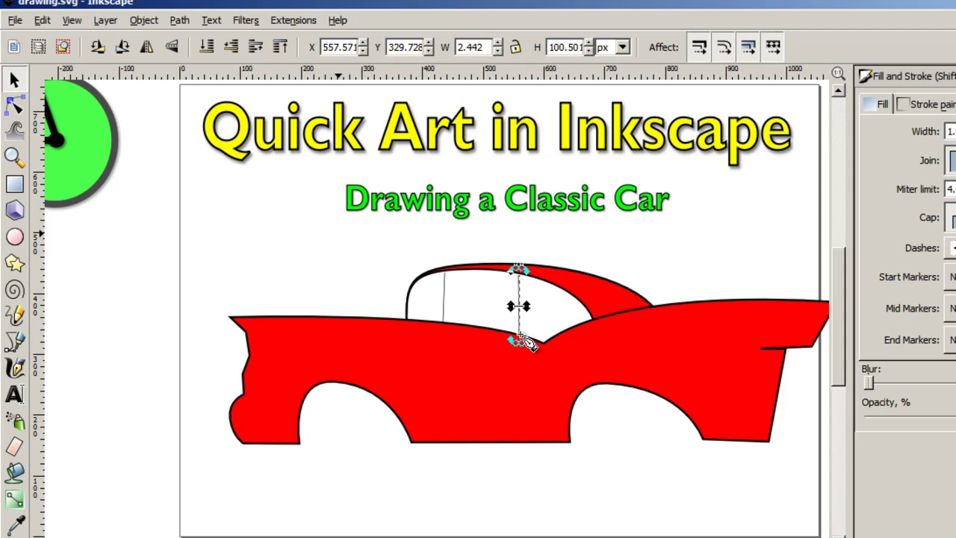
{"action": "key", "text": "Escape"}
{"action": "key", "text": "Tab"}
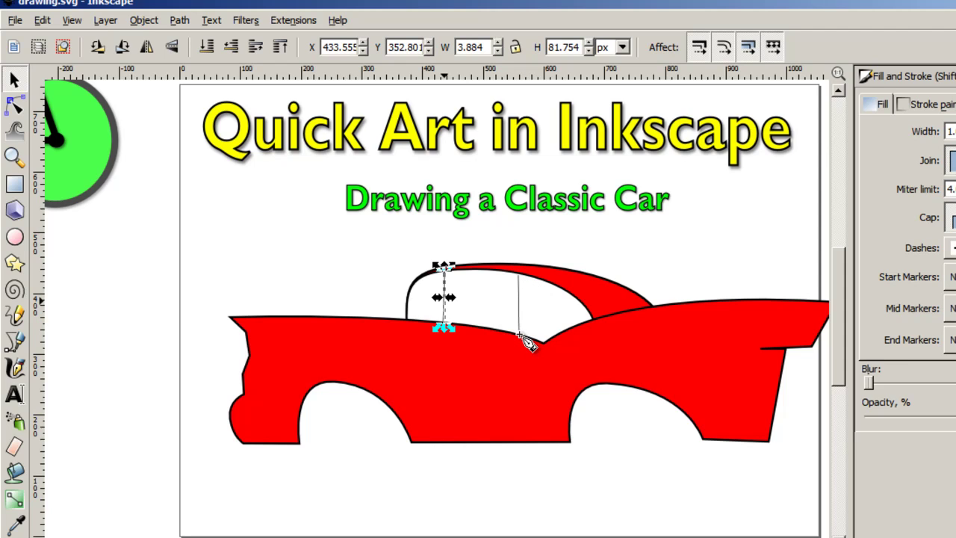
{"action": "key", "text": "Escape"}
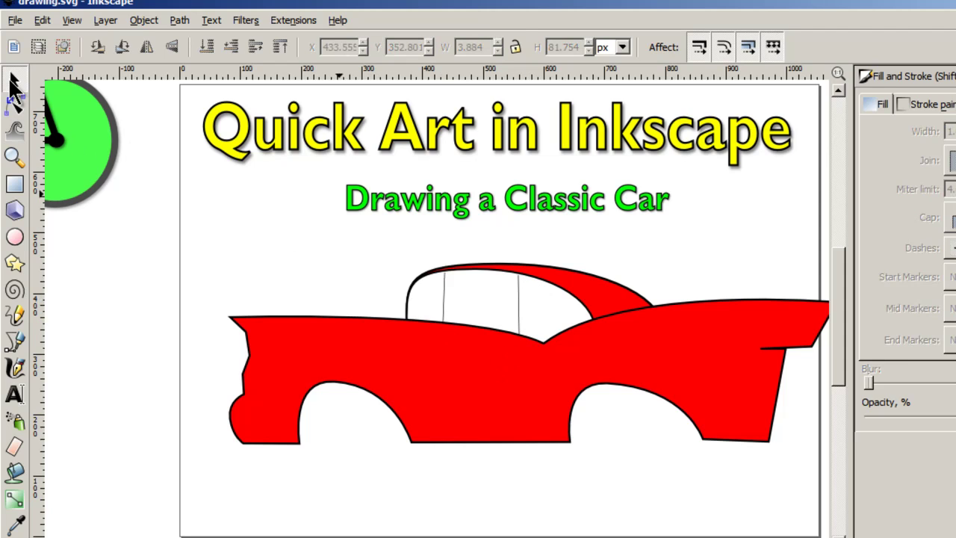
Step: Raise the body's upper-edge dip node below the side window to about X 600, Y 337 px and flatten both adjoining curves
{"action": "key", "text": "n"}
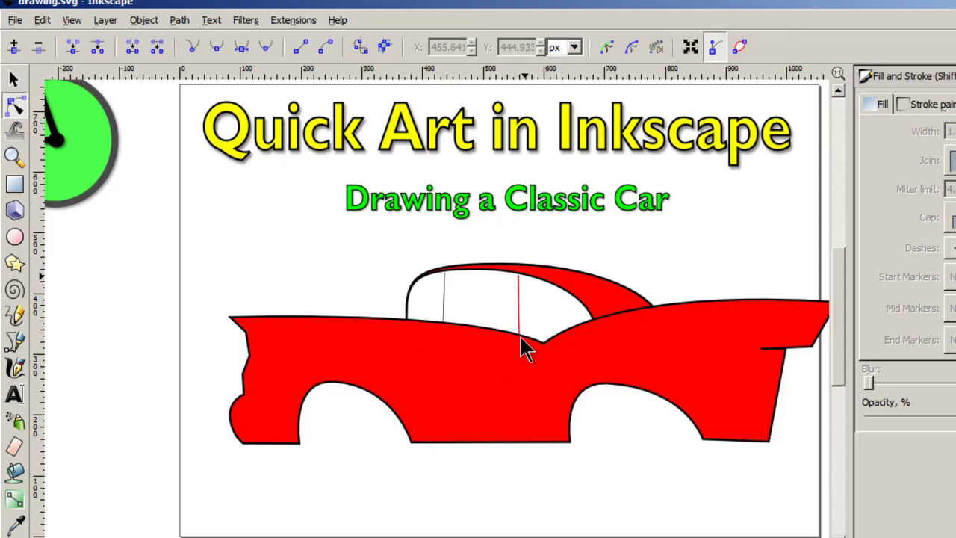
{"action": "left_click", "coordinate": [511, 346]}
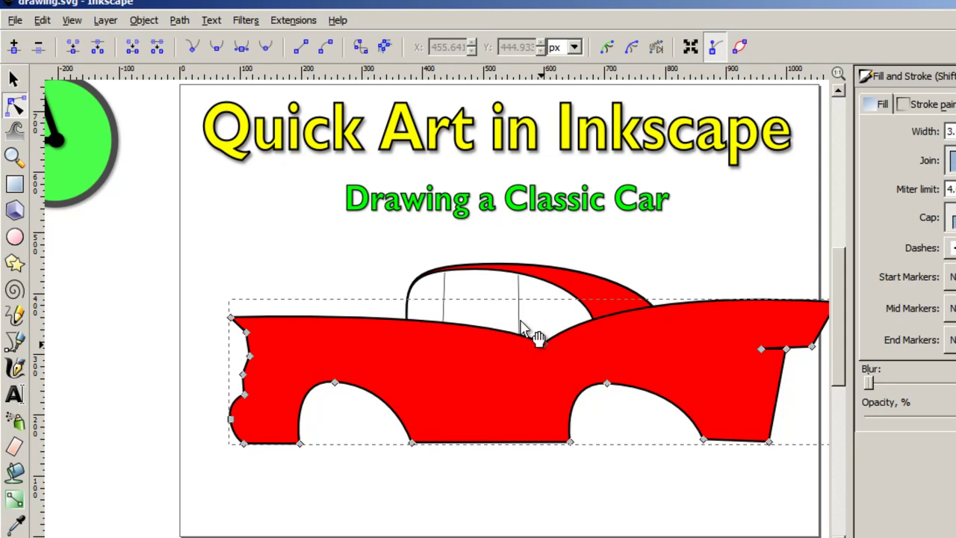
{"action": "left_click_drag", "start_coordinate": [544, 343], "coordinate": [544, 331]}
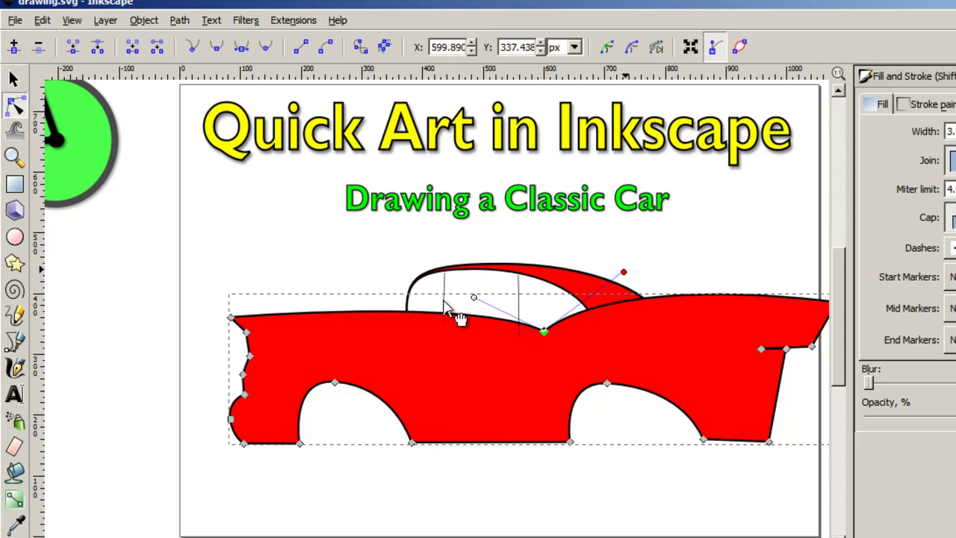
{"action": "left_click_drag", "start_coordinate": [623, 272], "coordinate": [633, 293]}
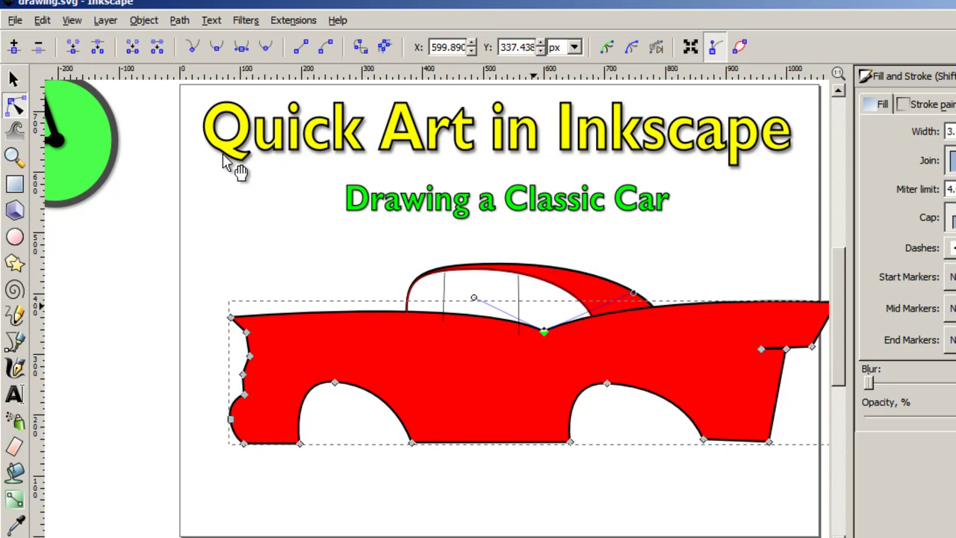
{"action": "left_click_drag", "start_coordinate": [474, 298], "coordinate": [466, 312]}
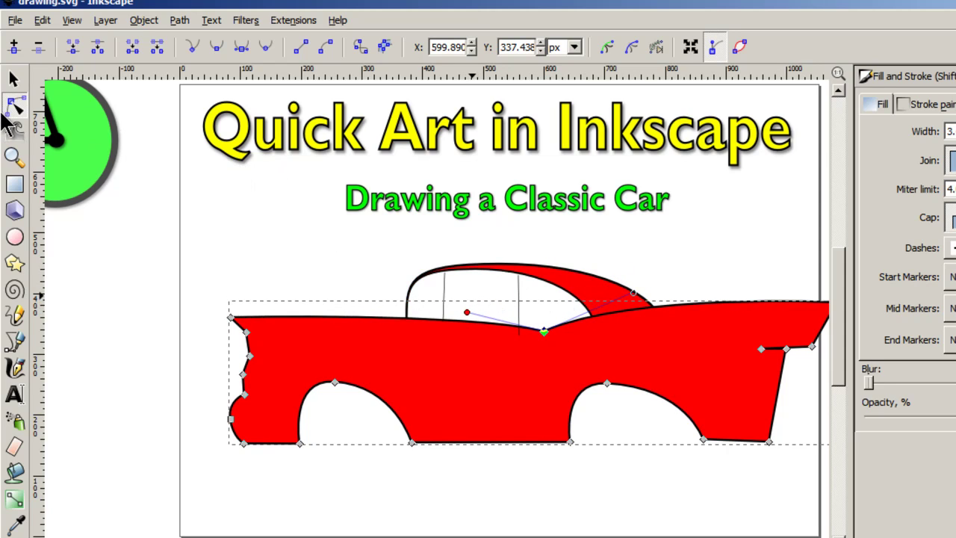
{"action": "left_click", "coordinate": [542, 343]}
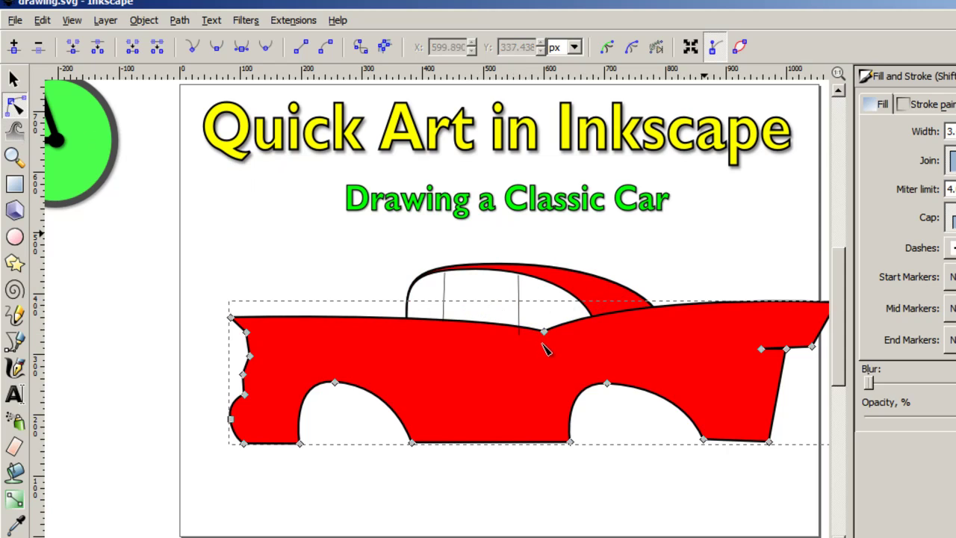
{"action": "left_click", "coordinate": [704, 233]}
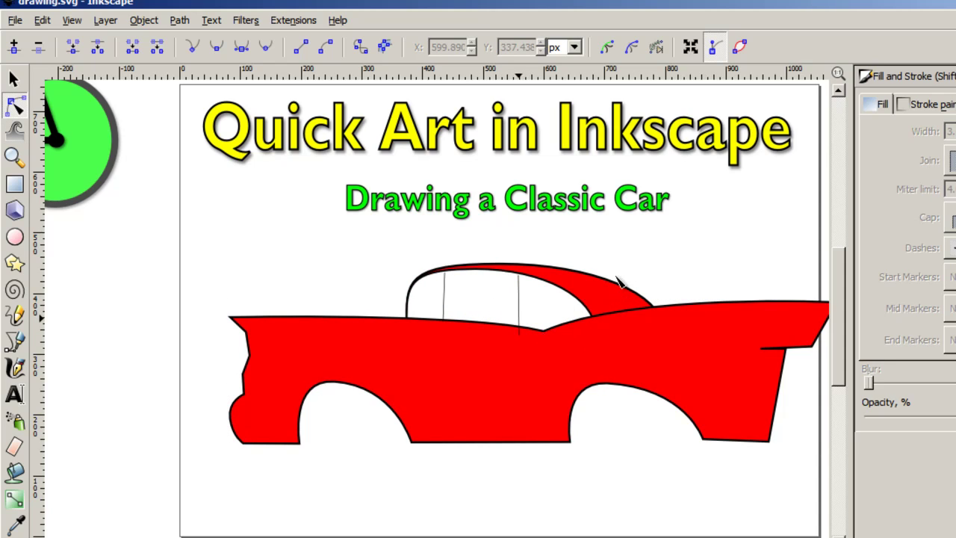
Step: Fit the rear window divider to the opening, with its lower end at about Y 348 px and upper end at about Y 433 px
{"action": "left_click", "coordinate": [520, 333]}
{"action": "left_click_drag", "start_coordinate": [519, 336], "coordinate": [518, 325]}
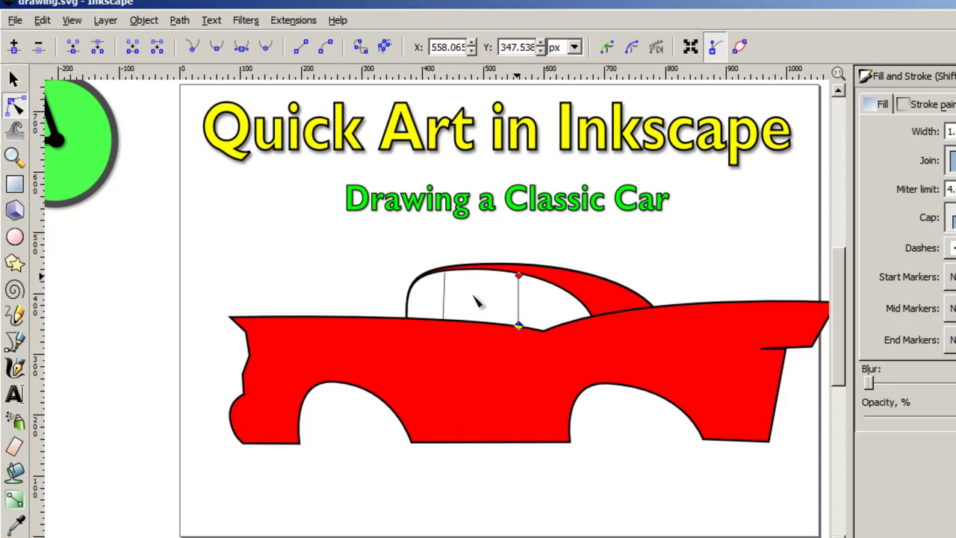
{"action": "key", "text": "Tab"}
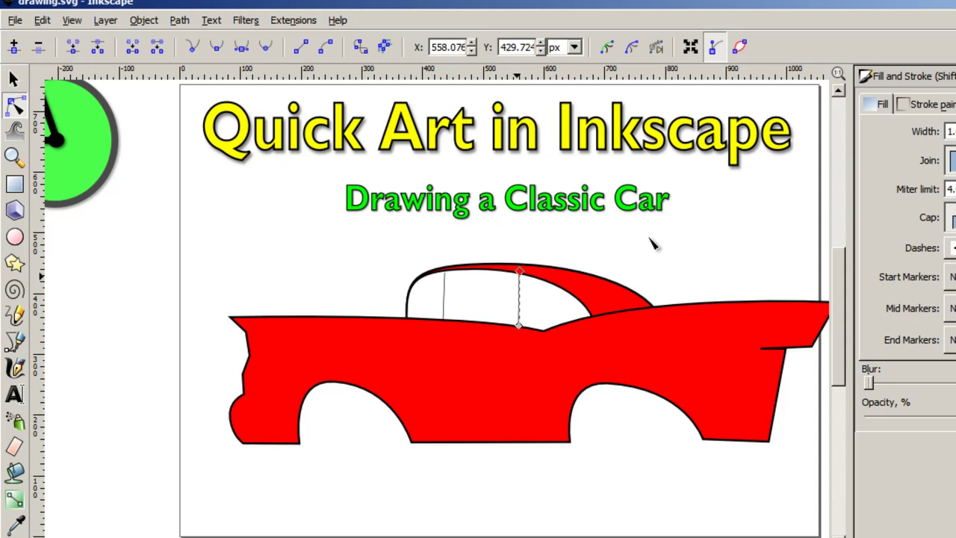
{"action": "key", "text": "Up"}
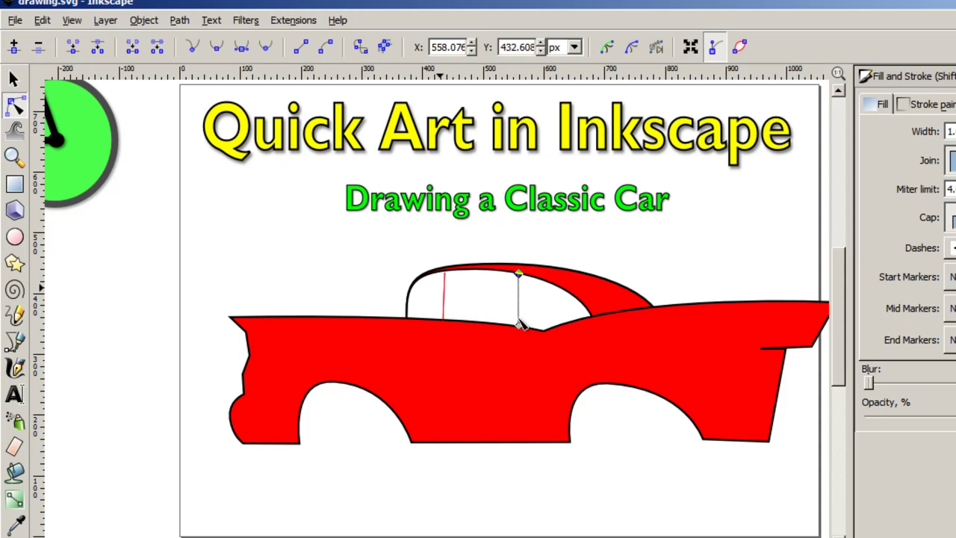
Step: Shift both ends of the front window divider forward to about X 427 px, with the lower end at about Y 356 px
{"action": "left_click", "coordinate": [445, 286]}
{"action": "left_click_drag", "start_coordinate": [445, 274], "coordinate": [437, 274]}
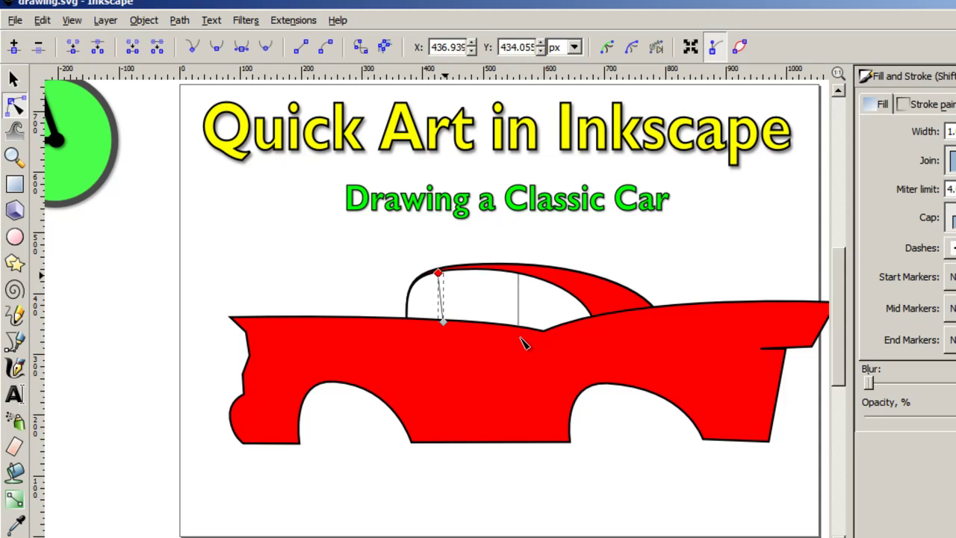
{"action": "key", "text": "Left"}
{"action": "key", "text": "Left"}
{"action": "key", "text": "Left"}
{"action": "key", "text": "Left"}
{"action": "key", "text": "Left"}
{"action": "key", "text": "Tab"}
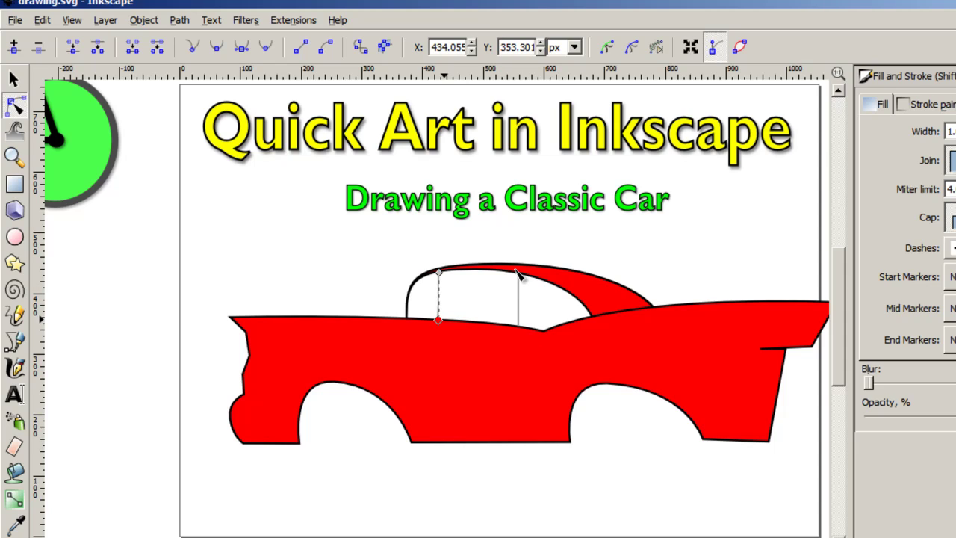
{"action": "key", "text": "Escape"}
{"action": "key", "text": "Escape"}
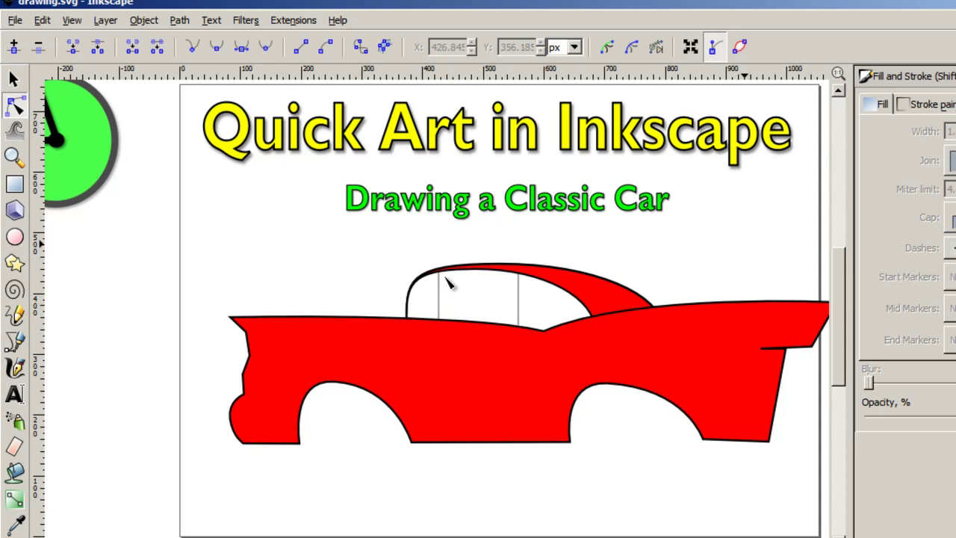
Step: Examine the finished gradient-coloured reference car beside the page, return to the red car and switch to the Selector tool
{"action": "scroll", "coordinate": [446, 317], "scroll_direction": "right", "scroll_amount": 4}
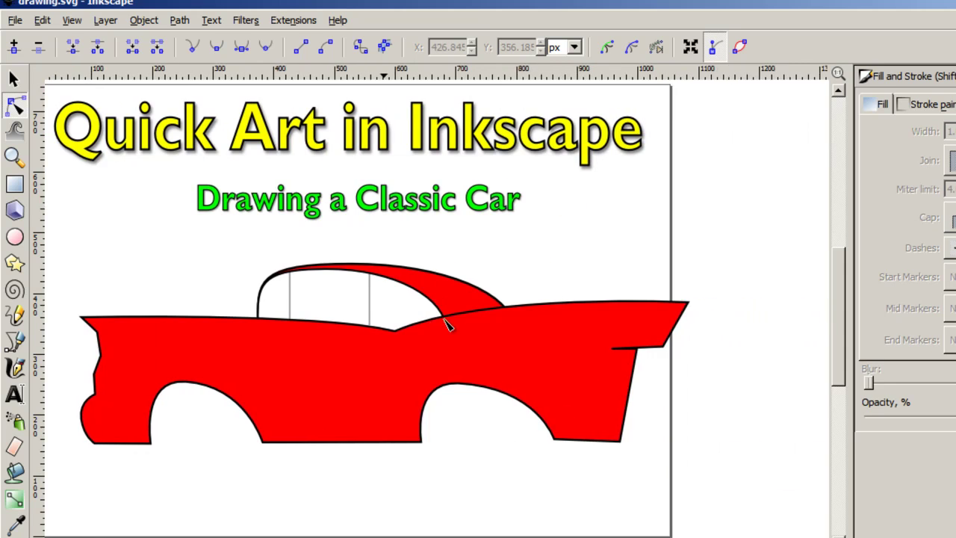
{"action": "scroll", "coordinate": [444, 320], "scroll_direction": "left", "scroll_amount": 3}
{"action": "scroll", "coordinate": [439, 321], "scroll_direction": "right", "scroll_amount": 1}
{"action": "scroll", "coordinate": [445, 323], "scroll_direction": "left", "scroll_amount": 6}
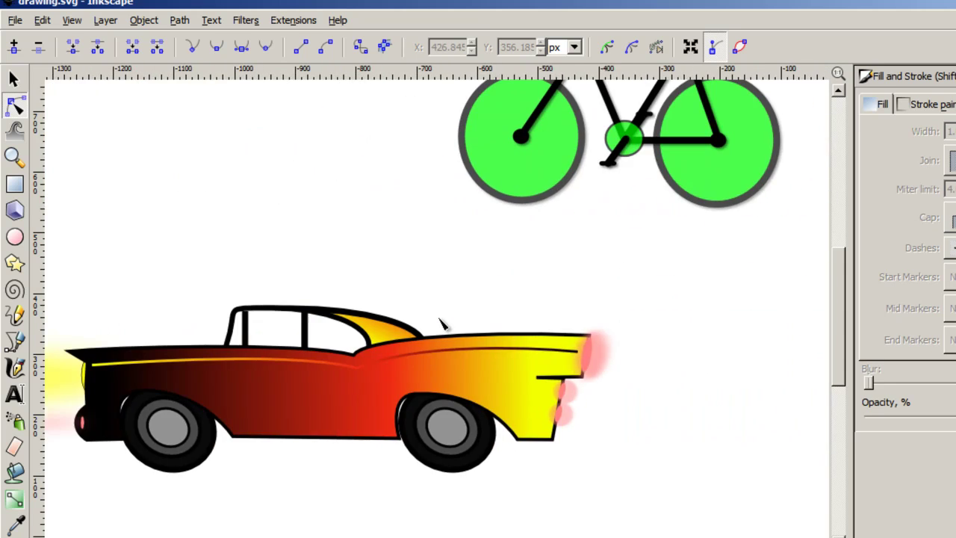
{"action": "scroll", "coordinate": [367, 229], "scroll_direction": "right", "scroll_amount": 4}
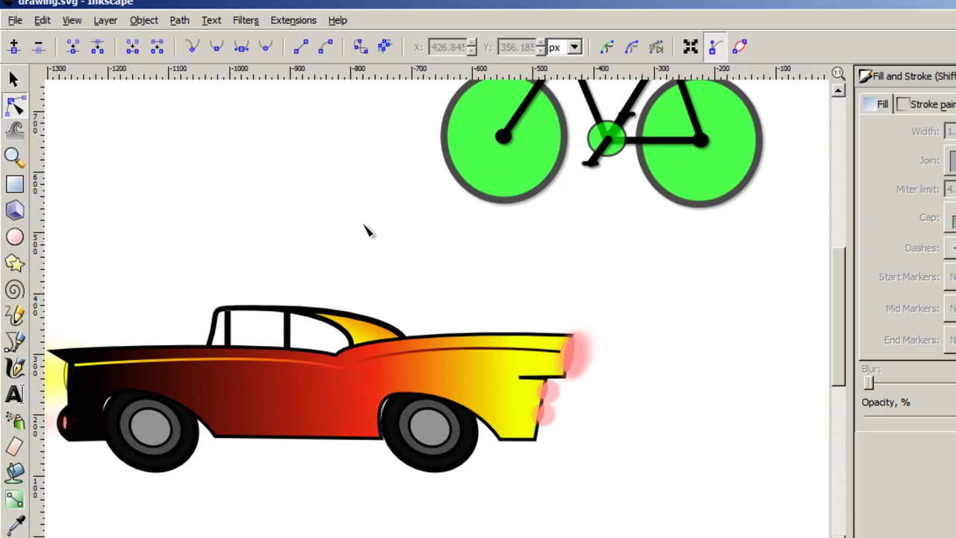
{"action": "scroll", "coordinate": [361, 266], "scroll_direction": "left", "scroll_amount": 2}
{"action": "scroll", "coordinate": [361, 266], "scroll_direction": "right", "scroll_amount": 9}
{"action": "scroll", "coordinate": [465, 305], "scroll_direction": "right", "scroll_amount": 1}
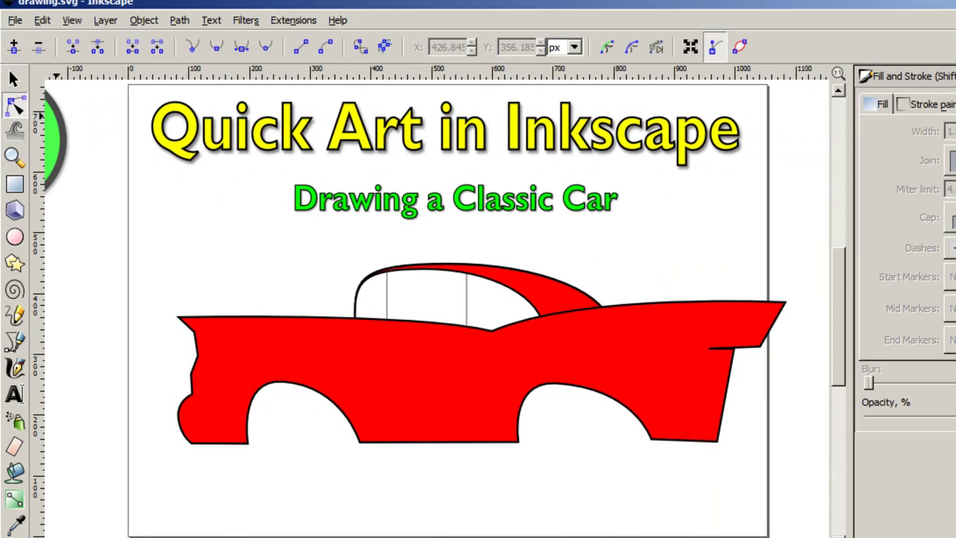
{"action": "key", "text": "s"}
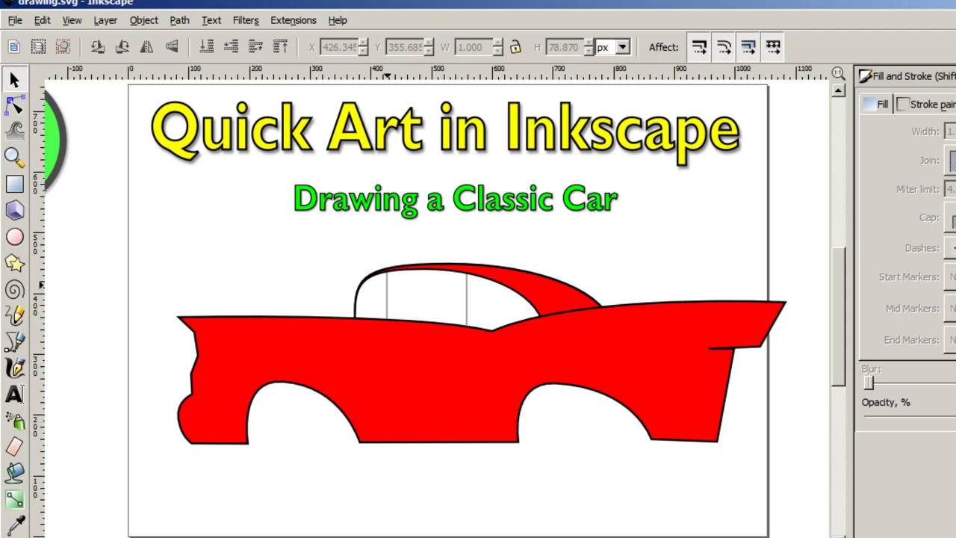